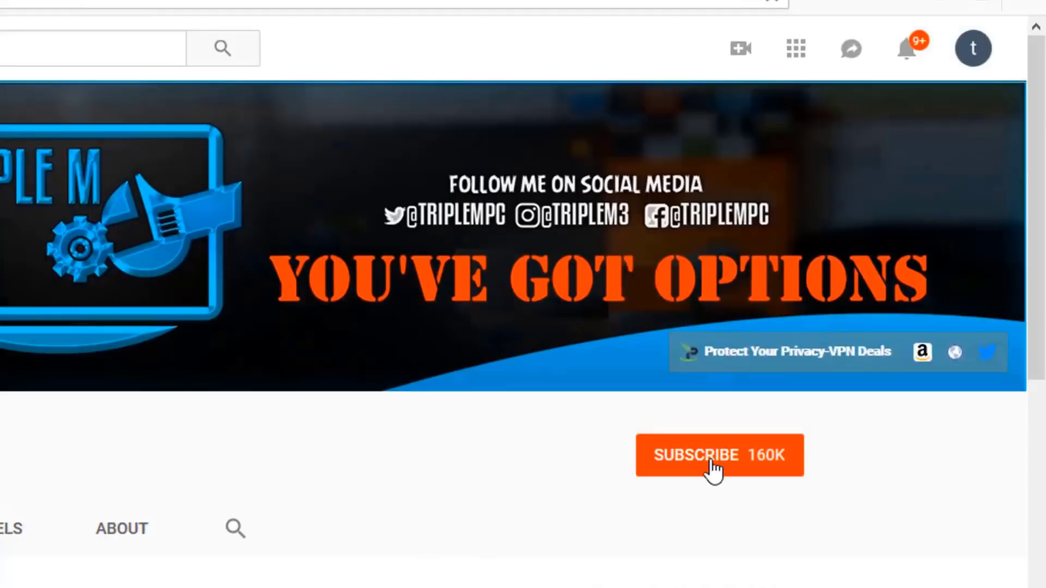
{"action": "left_click", "coordinate": [713, 467]}
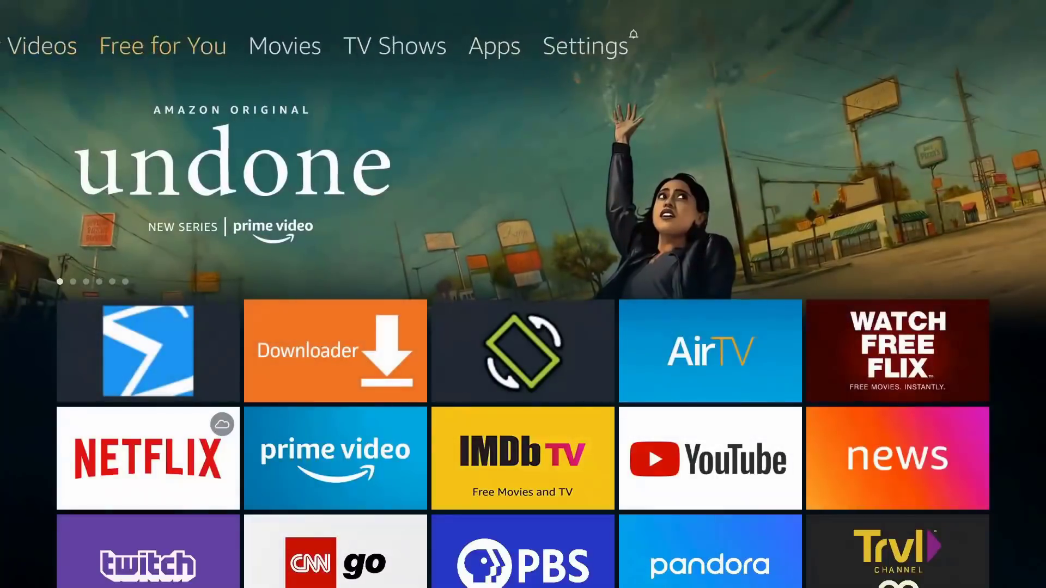
Open the My Fire TV section of the device settings.
{"action": "key", "text": "Right"}
{"action": "key", "text": "Right"}
{"action": "key", "text": "Right"}
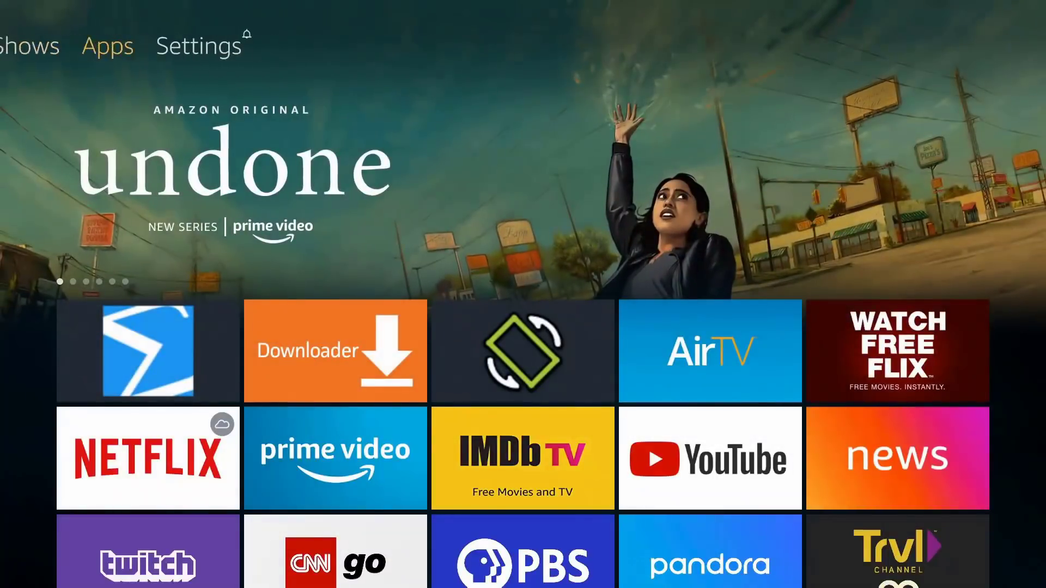
{"action": "key", "text": "Right"}
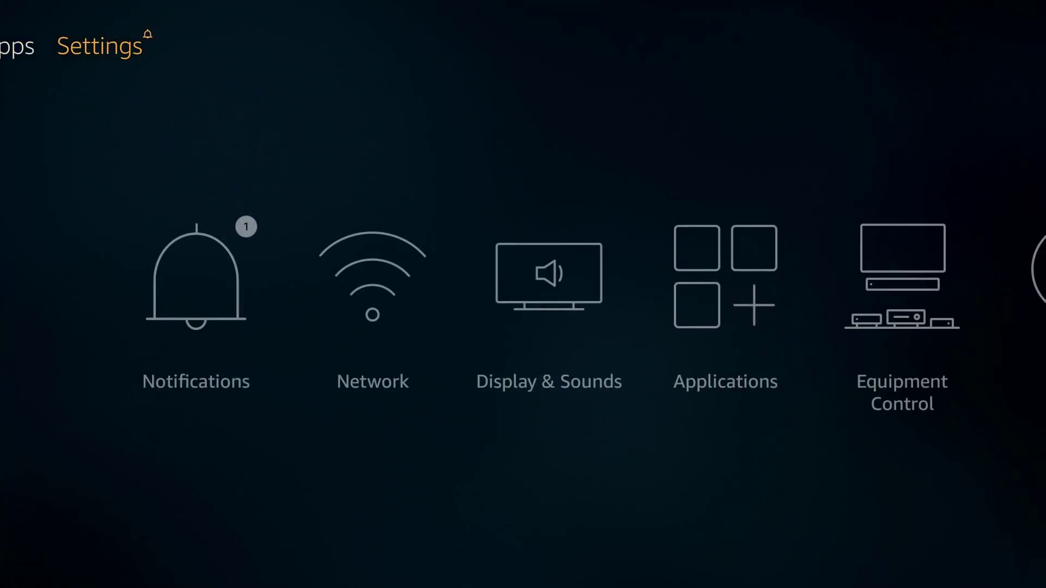
{"action": "key", "text": "Down"}
{"action": "key", "text": "Right"}
{"action": "key", "text": "Right"}
{"action": "key", "text": "Right"}
{"action": "key", "text": "Right"}
{"action": "key", "text": "Right"}
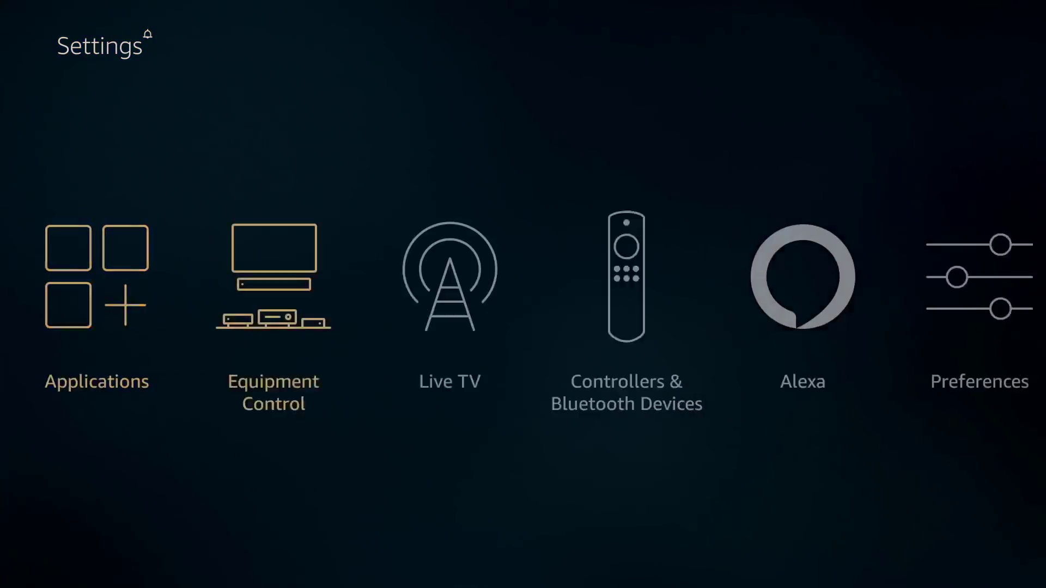
{"action": "key", "text": "Right"}
{"action": "key", "text": "Right"}
{"action": "key", "text": "Right"}
{"action": "key", "text": "Right"}
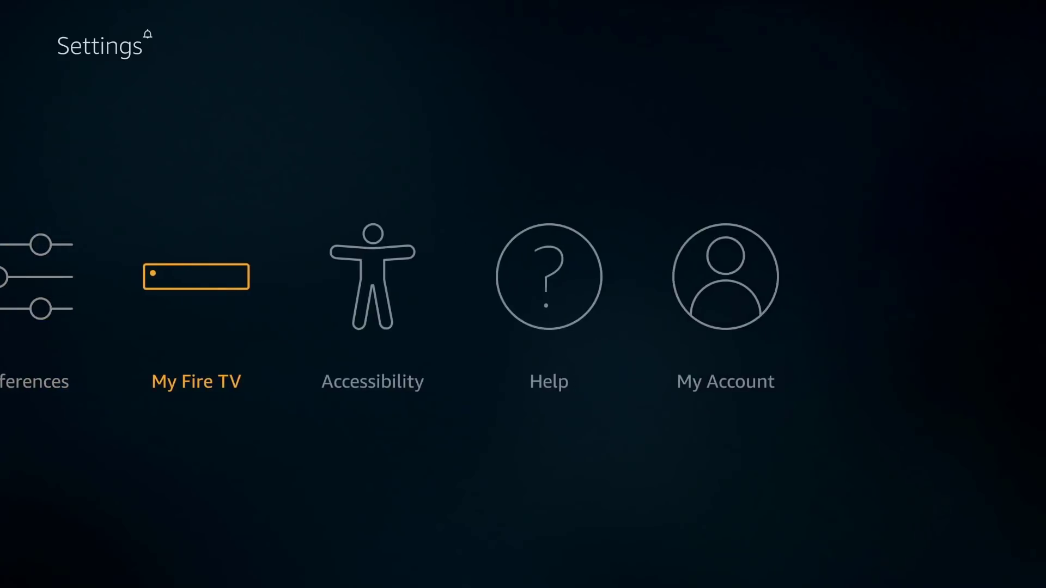
{"action": "key", "text": "Return"}
Check the ADB debugging and Apps from Unknown Sources settings in Developer options, and return to the home screen.
{"action": "key", "text": "Down"}
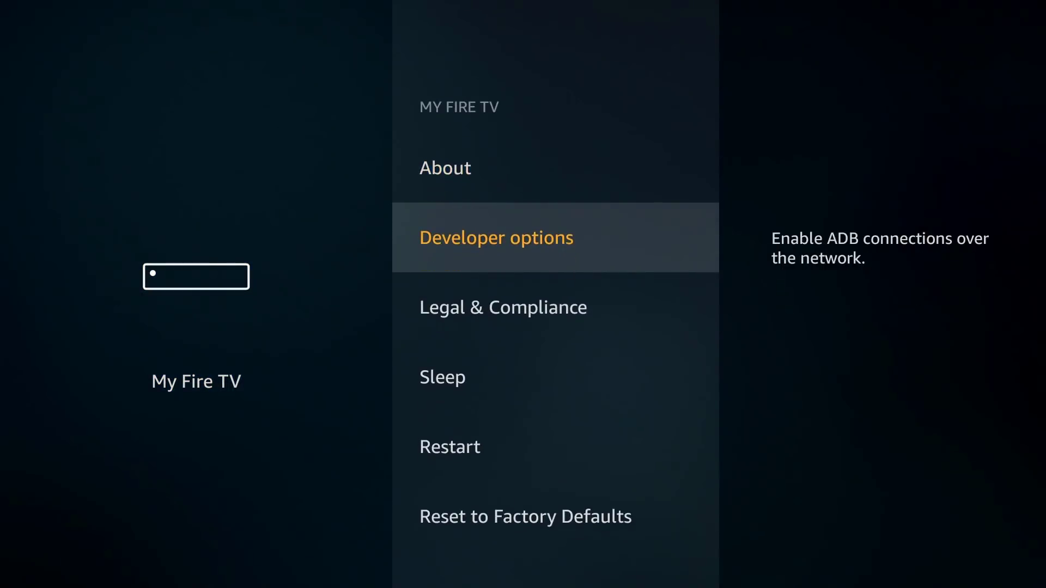
{"action": "key", "text": "Return"}
{"action": "key", "text": "Down"}
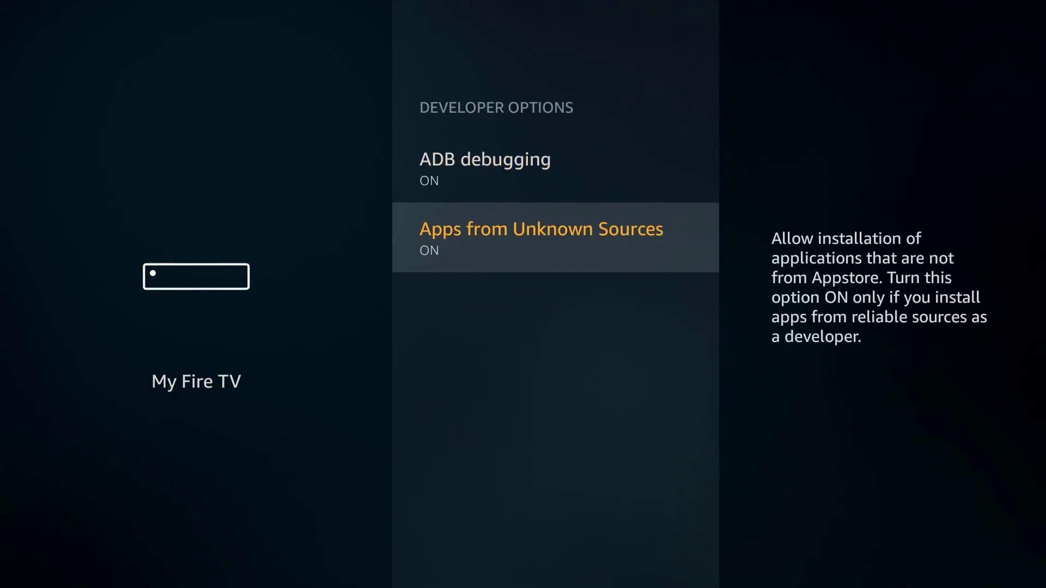
{"action": "key", "text": "Up"}
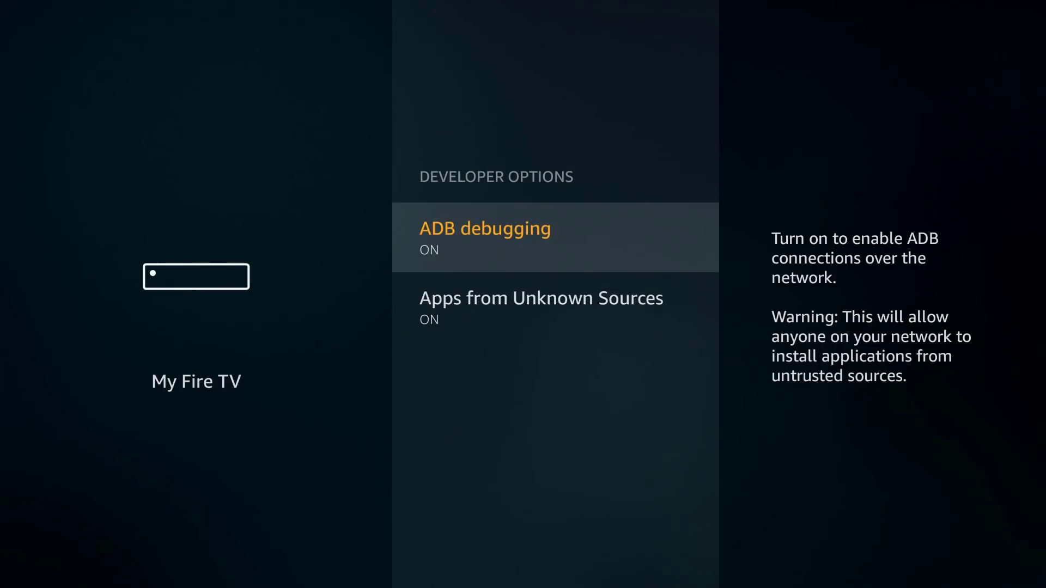
{"action": "key", "text": "Home"}
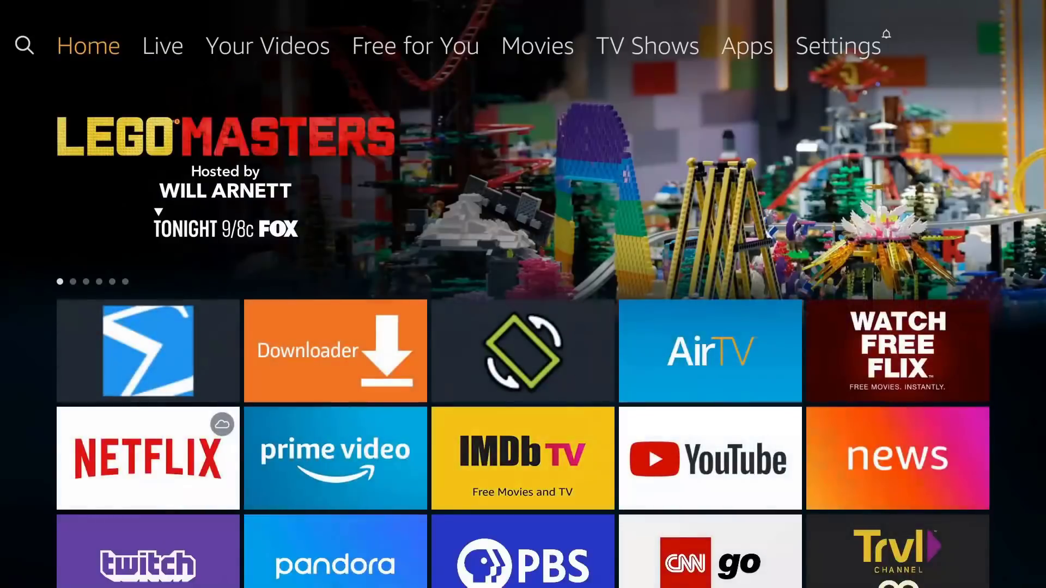
Open the device's search page to look up an app by name.
{"action": "key", "text": "Down"}
{"action": "key", "text": "Up"}
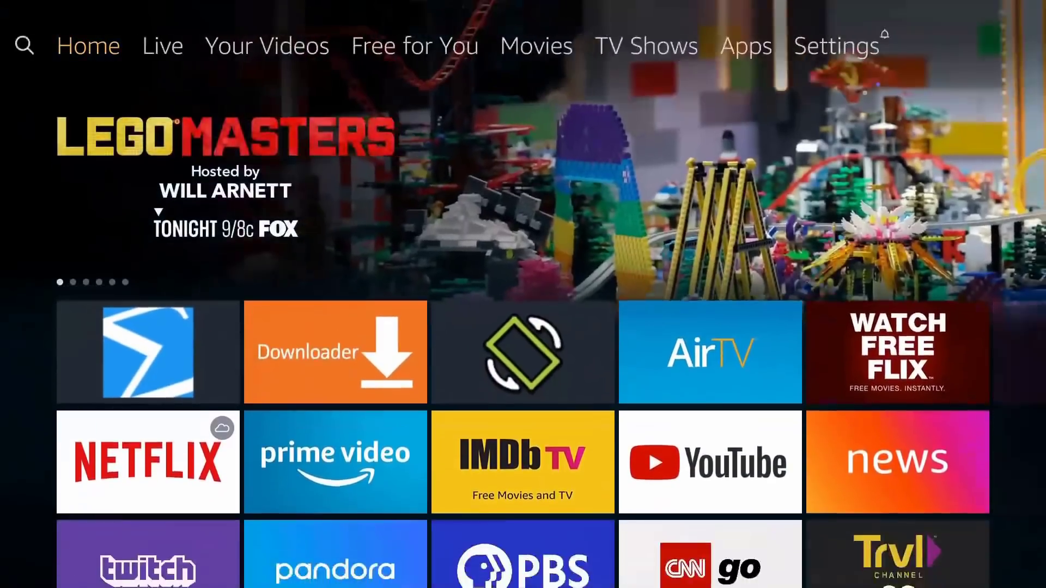
{"action": "key", "text": "Left"}
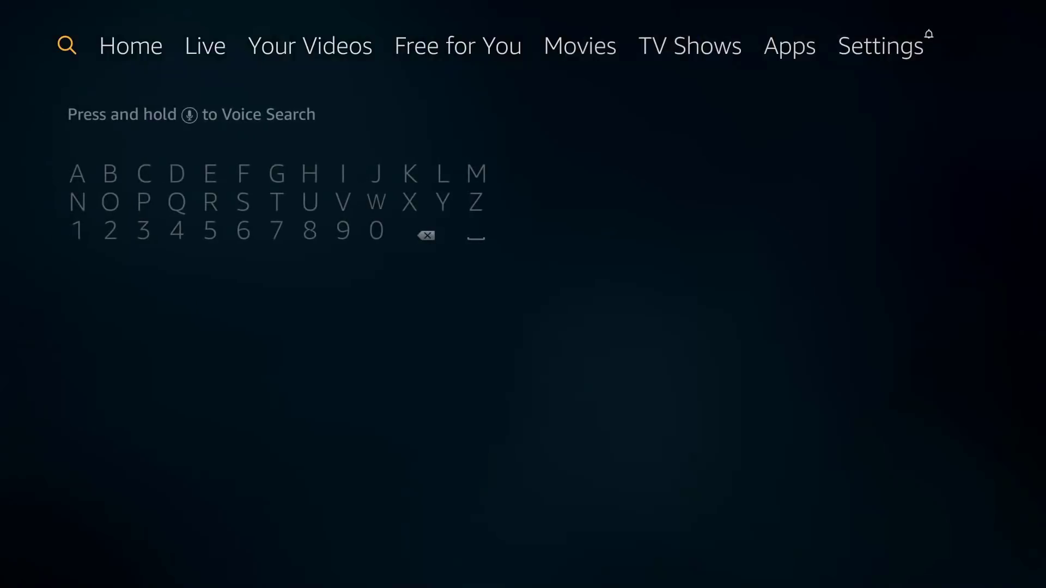
{"action": "key", "text": "Down"}
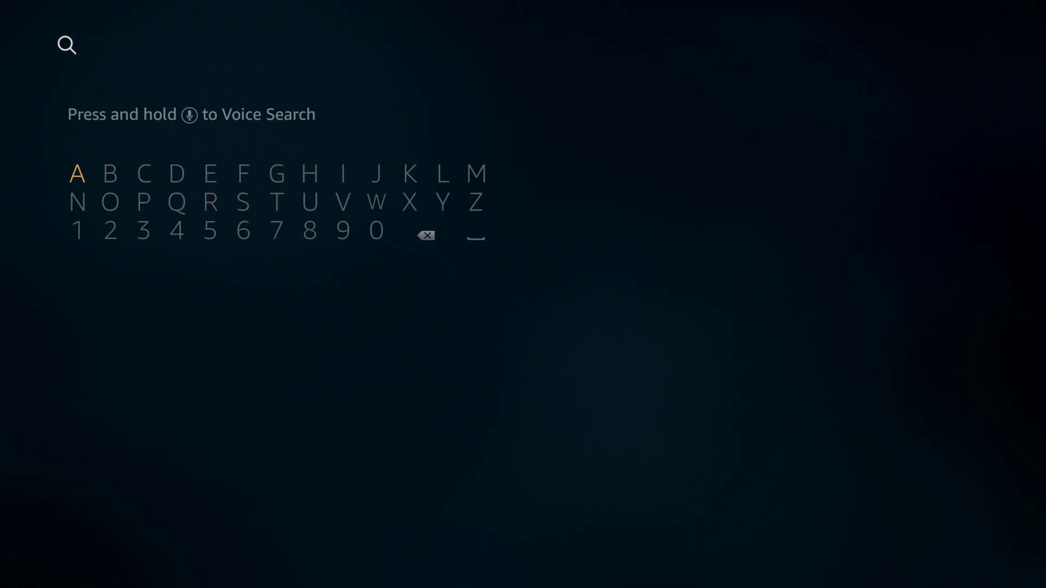
{"action": "key", "text": "Down"}
{"action": "key", "text": "Right"}
{"action": "key", "text": "Right"}
{"action": "key", "text": "XF86Search"}
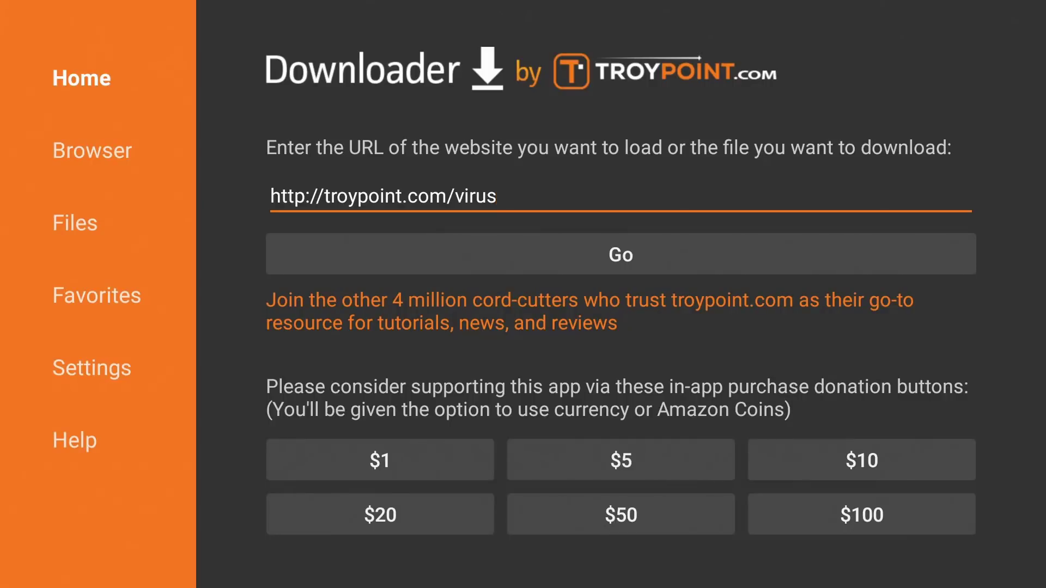
{"action": "left_click", "coordinate": [621, 255]}
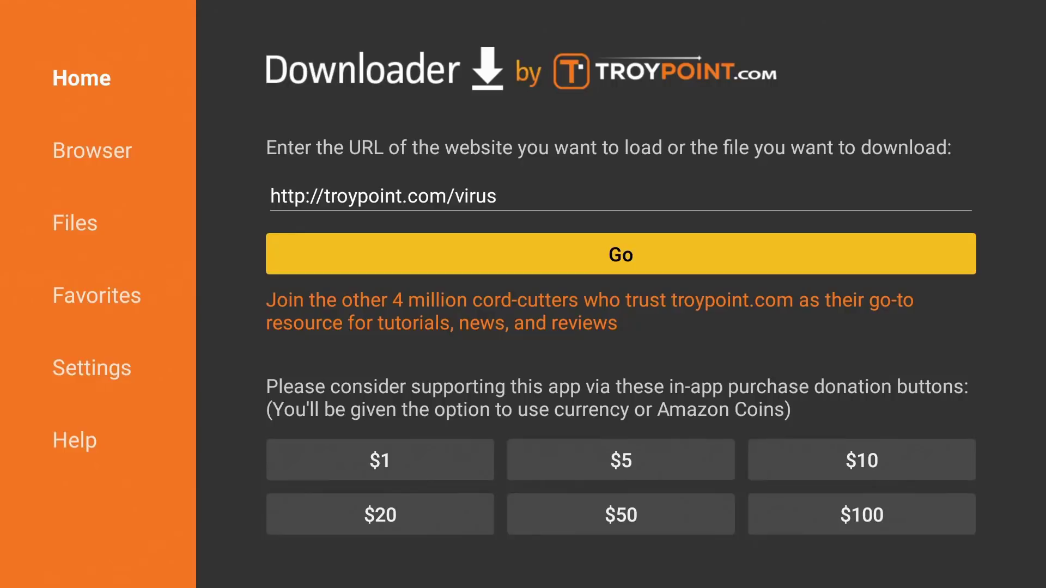
{"action": "key", "text": "Return"}
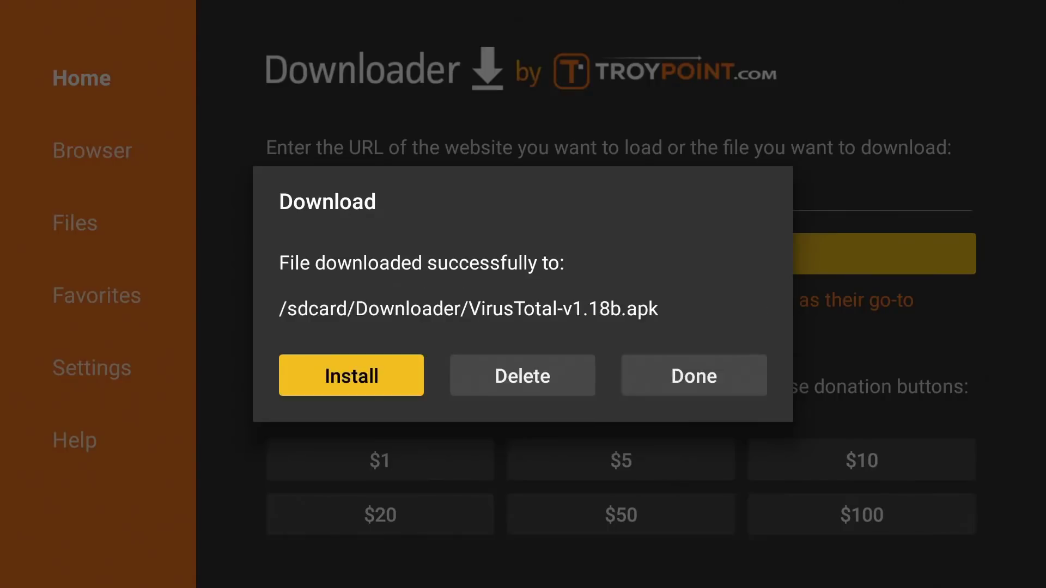
{"action": "key", "text": "Return"}
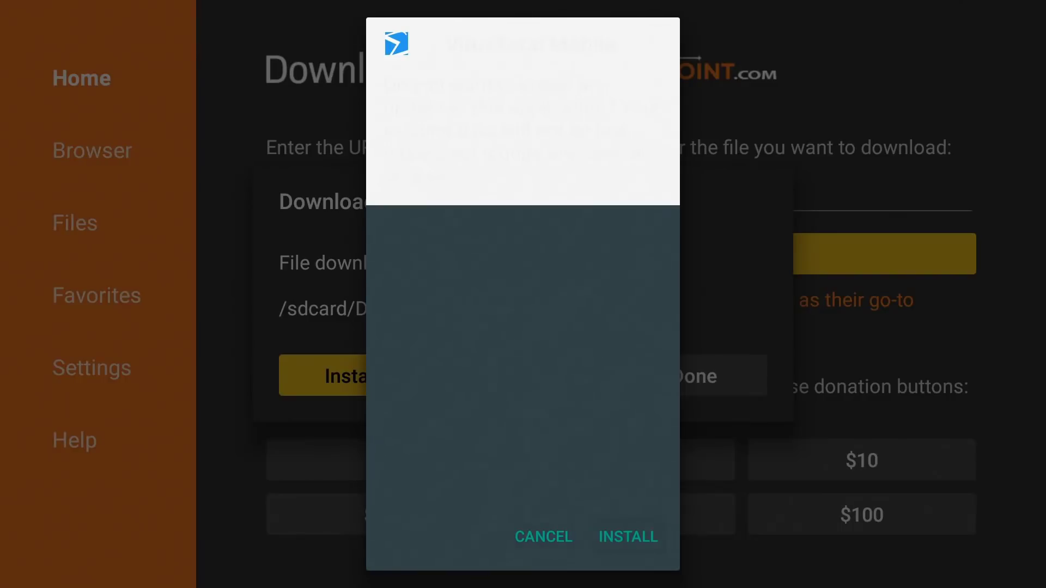
{"action": "key", "text": "Return"}
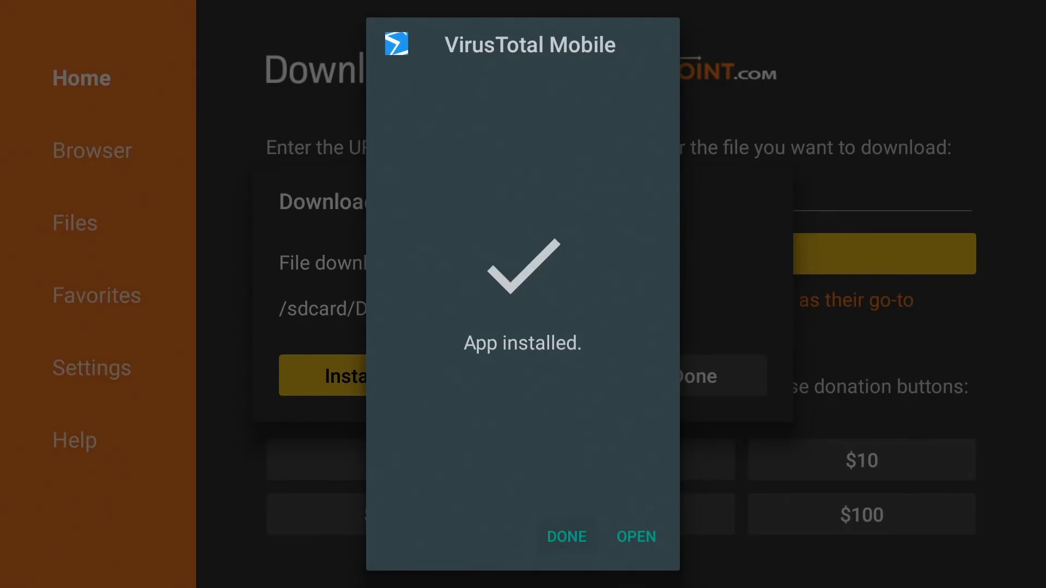
{"action": "key", "text": "Return"}
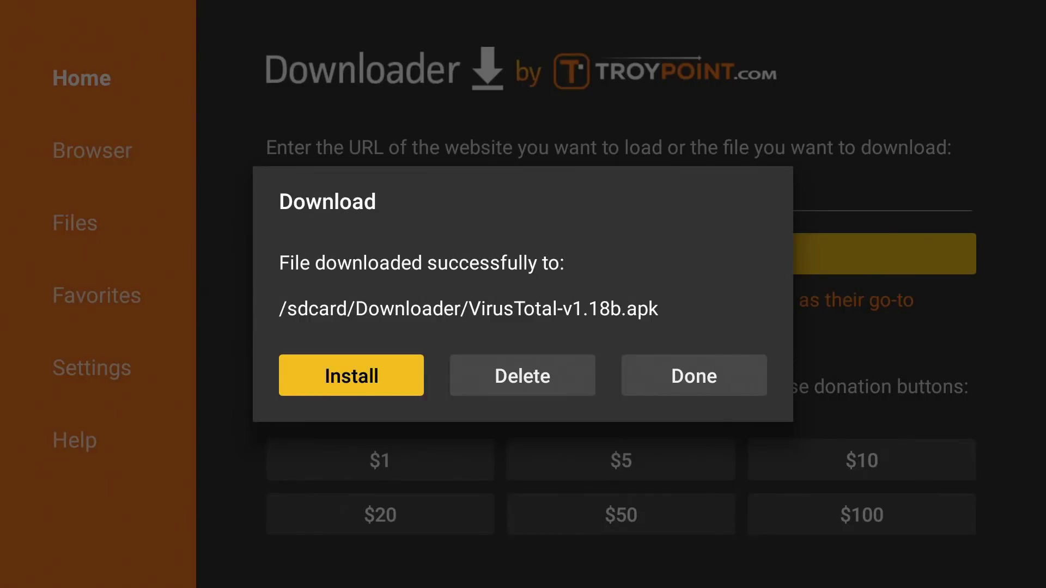
Delete the downloaded VirusTotal-v1.18b.apk installer file from the device and confirm the deletion.
{"action": "key", "text": "Right"}
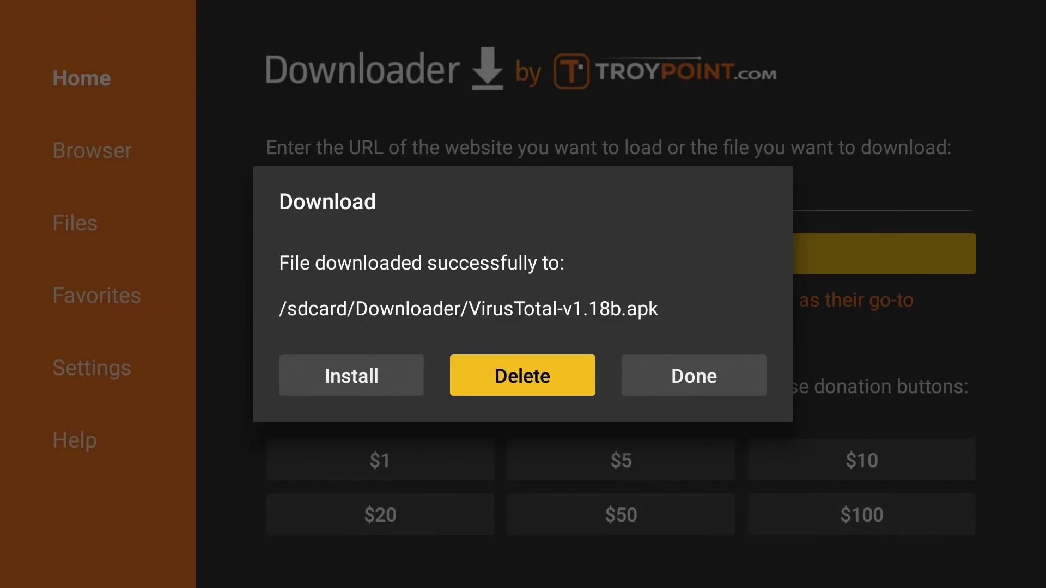
{"action": "key", "text": "Return"}
{"action": "key", "text": "Left"}
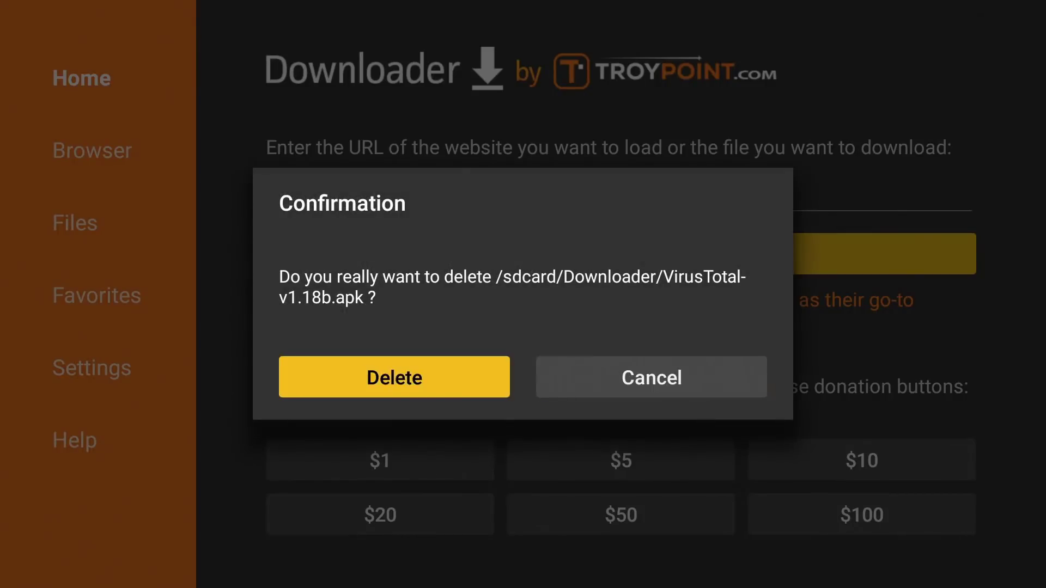
{"action": "key", "text": "Return"}
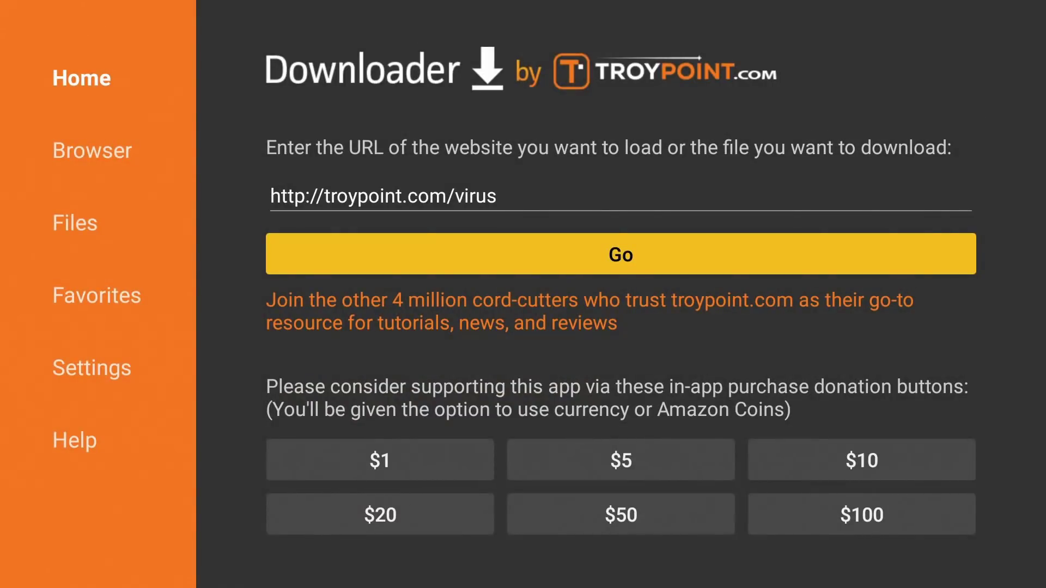
Return to the home screen and open the full Your Apps & Channels library.
{"action": "key", "text": "Home"}
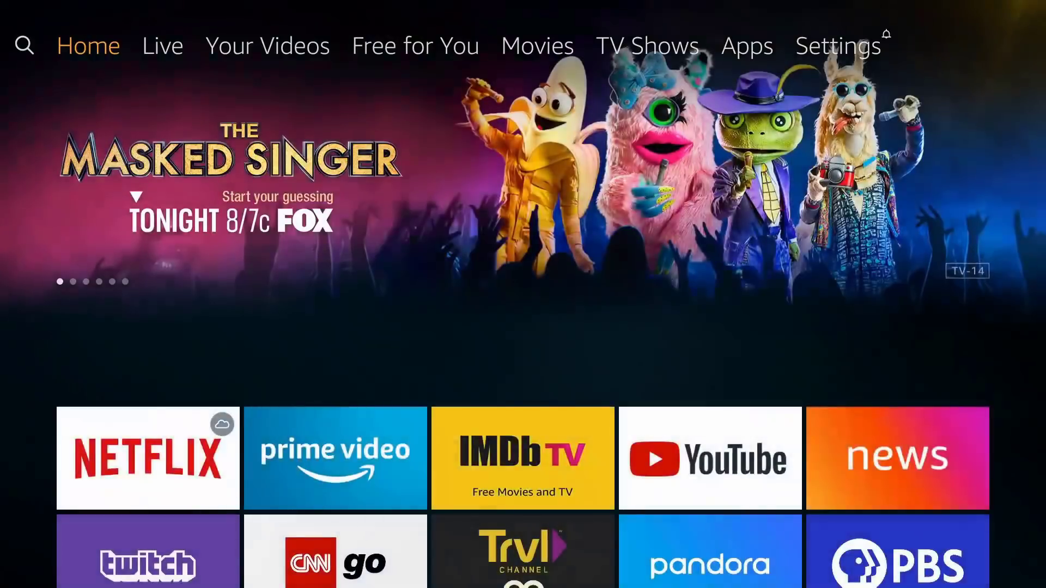
{"action": "key", "text": "Right"}
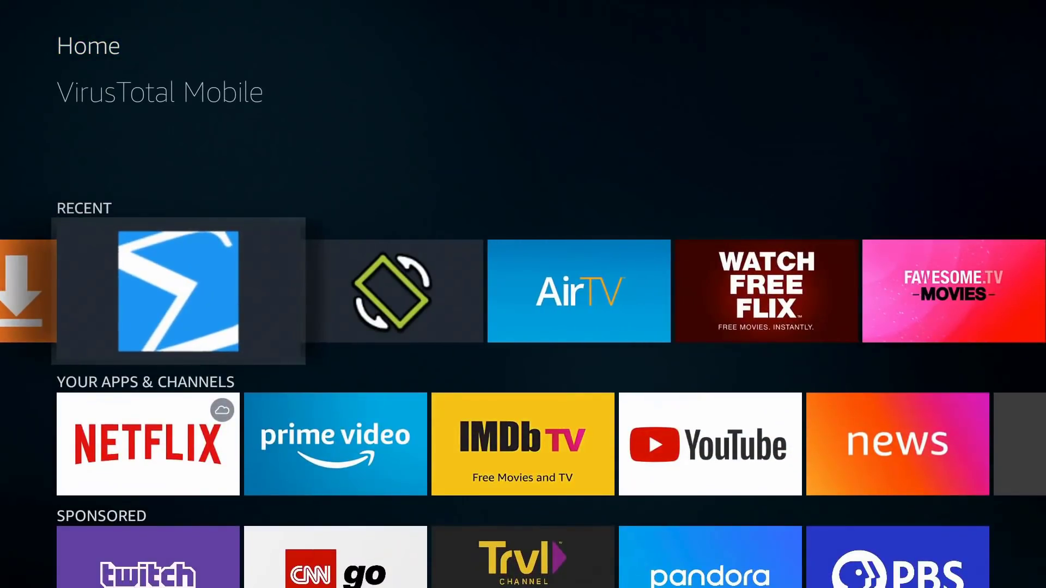
{"action": "key", "text": "Left"}
{"action": "key", "text": "Down"}
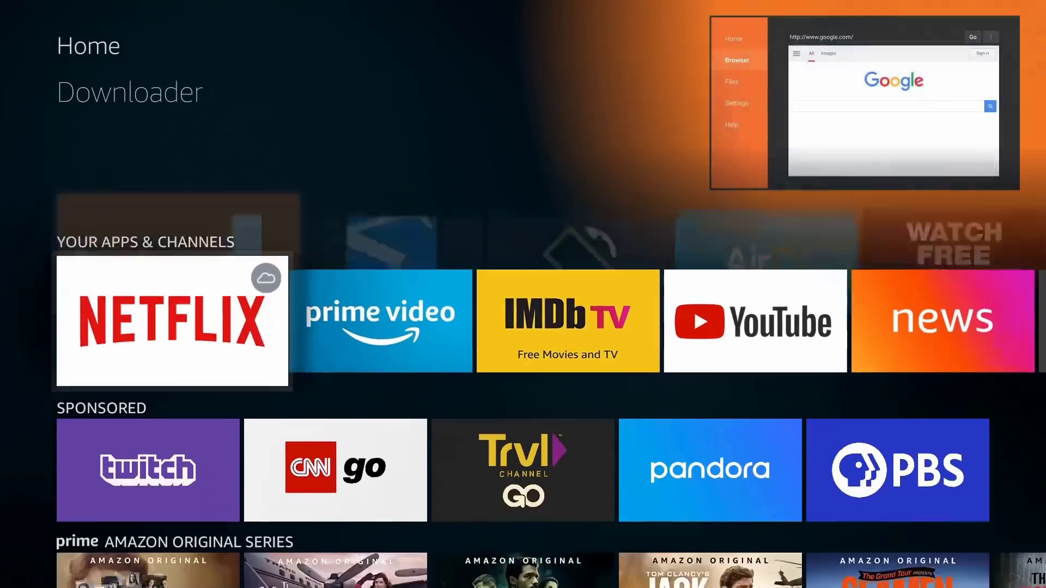
{"action": "key", "text": "Right"}
{"action": "key", "text": "Right"}
{"action": "key", "text": "Right"}
{"action": "key", "text": "Right"}
{"action": "key", "text": "Right"}
{"action": "key", "text": "Right"}
{"action": "key", "text": "Right"}
{"action": "key", "text": "Right"}
{"action": "key", "text": "Right"}
{"action": "key", "text": "Right"}
{"action": "key", "text": "Right"}
{"action": "key", "text": "Right"}
{"action": "key", "text": "Right"}
{"action": "key", "text": "Right"}
{"action": "key", "text": "Right"}
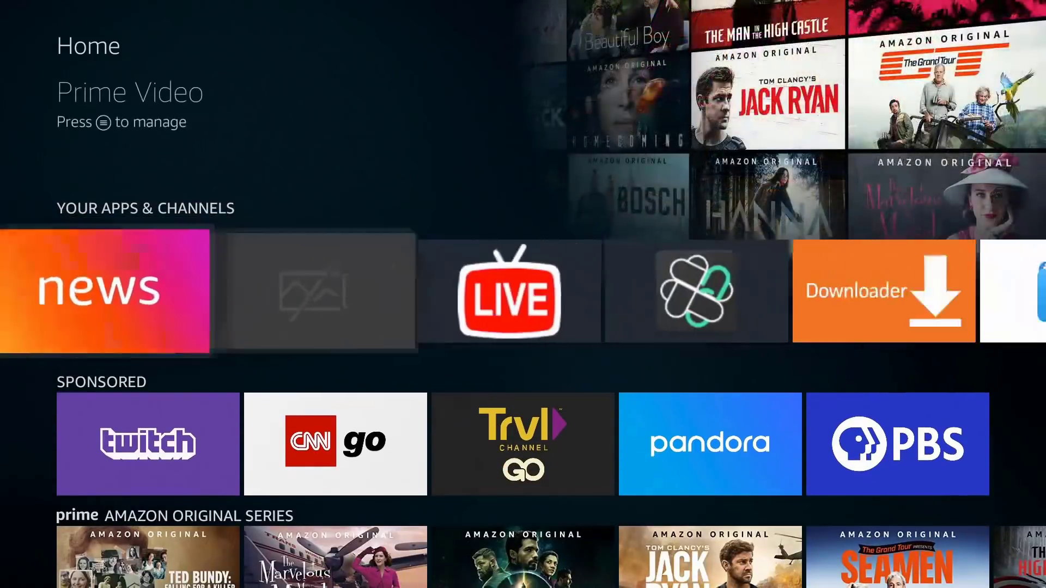
{"action": "key", "text": "Right"}
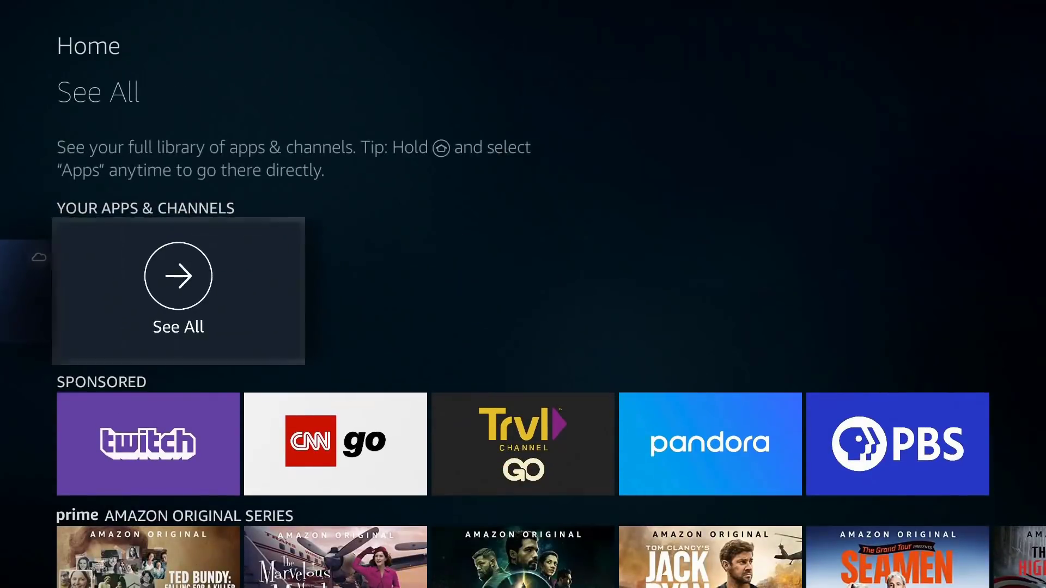
{"action": "key", "text": "Return"}
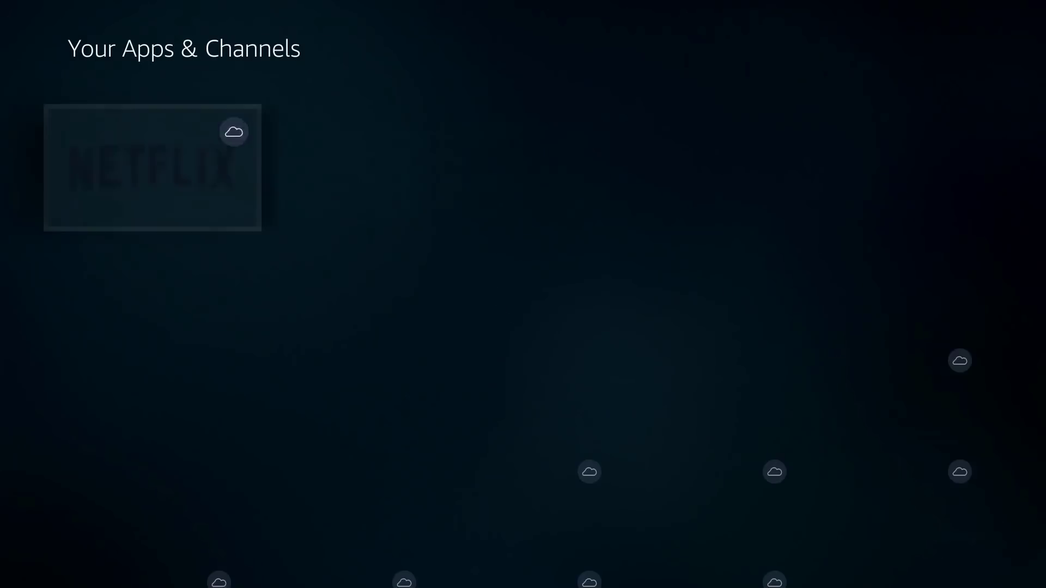
Find VirusTotal Mobile at the end of the Your Apps & Channels library and move it to the front.
{"action": "key", "text": "Down"}
{"action": "key", "text": "Down"}
{"action": "key", "text": "Down"}
{"action": "key", "text": "Down"}
{"action": "key", "text": "Down"}
{"action": "key", "text": "Down"}
{"action": "key", "text": "Down"}
{"action": "key", "text": "Down"}
{"action": "key", "text": "Down"}
{"action": "key", "text": "Down"}
{"action": "key", "text": "Down"}
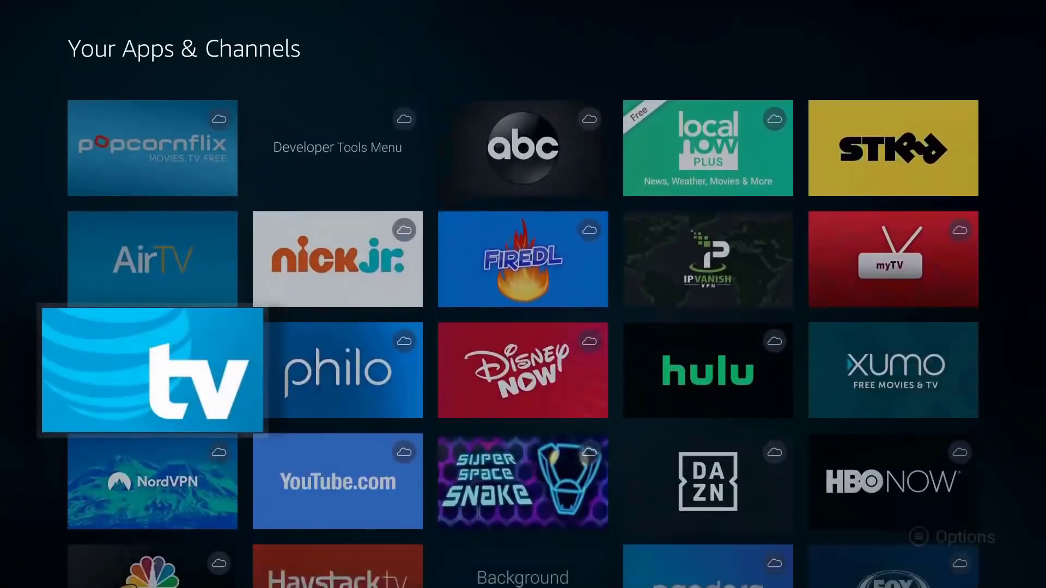
{"action": "key", "text": "Down"}
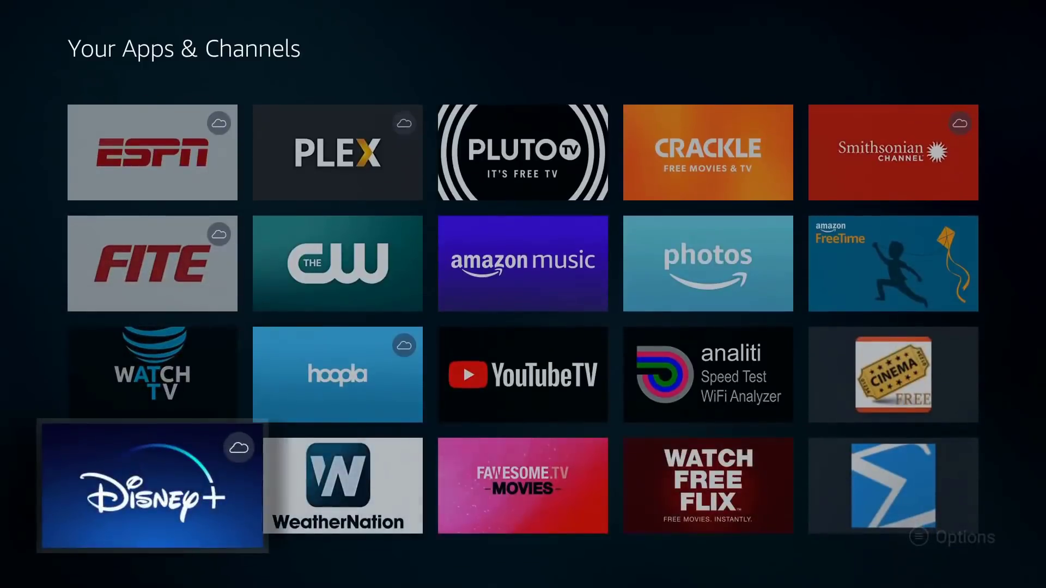
{"action": "key", "text": "Right"}
{"action": "key", "text": "Right"}
{"action": "key", "text": "Right"}
{"action": "key", "text": "Right"}
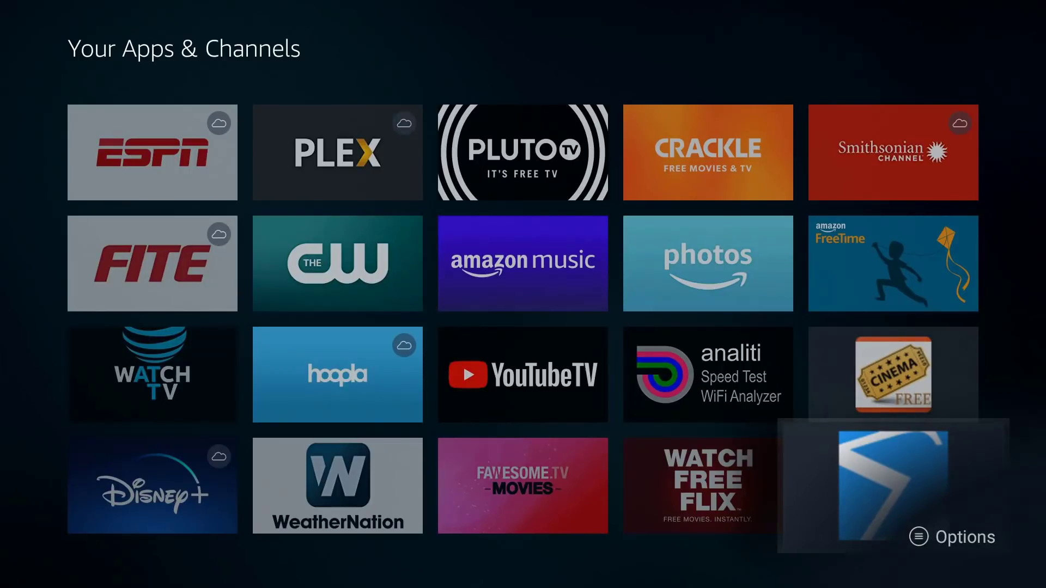
{"action": "key", "text": "Menu"}
{"action": "key", "text": "Up"}
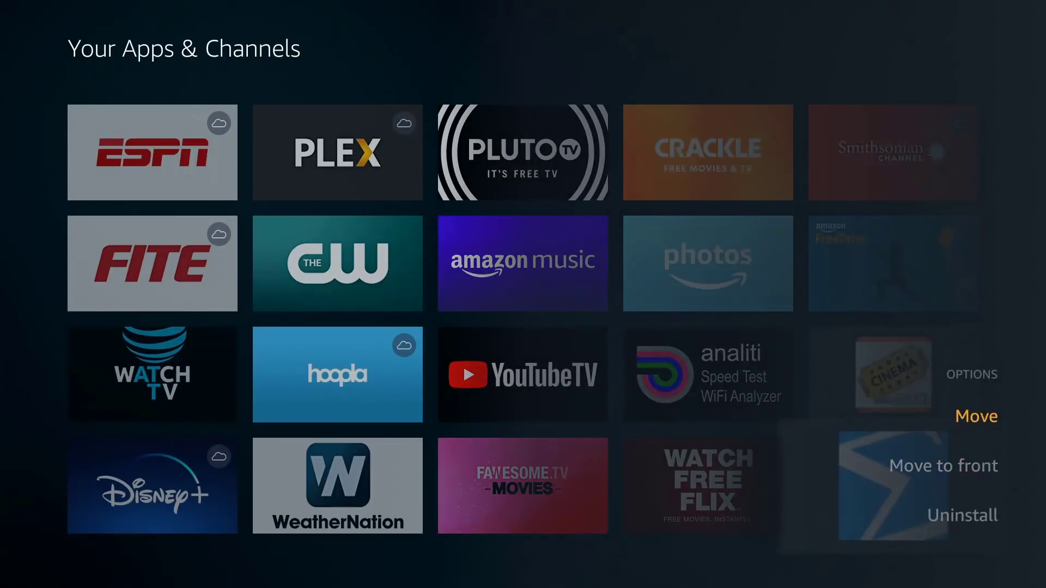
{"action": "key", "text": "Down"}
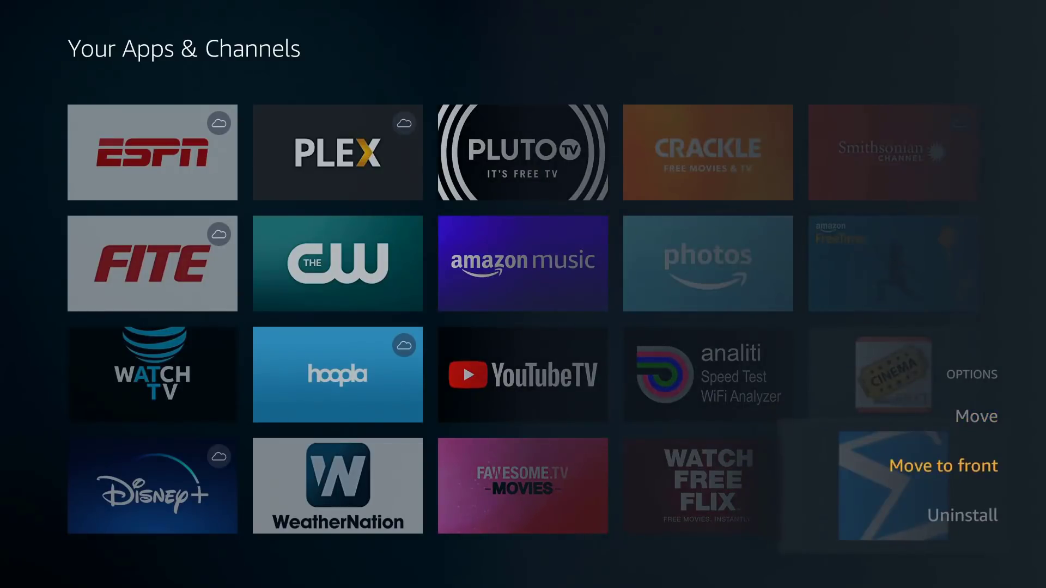
{"action": "key", "text": "Return"}
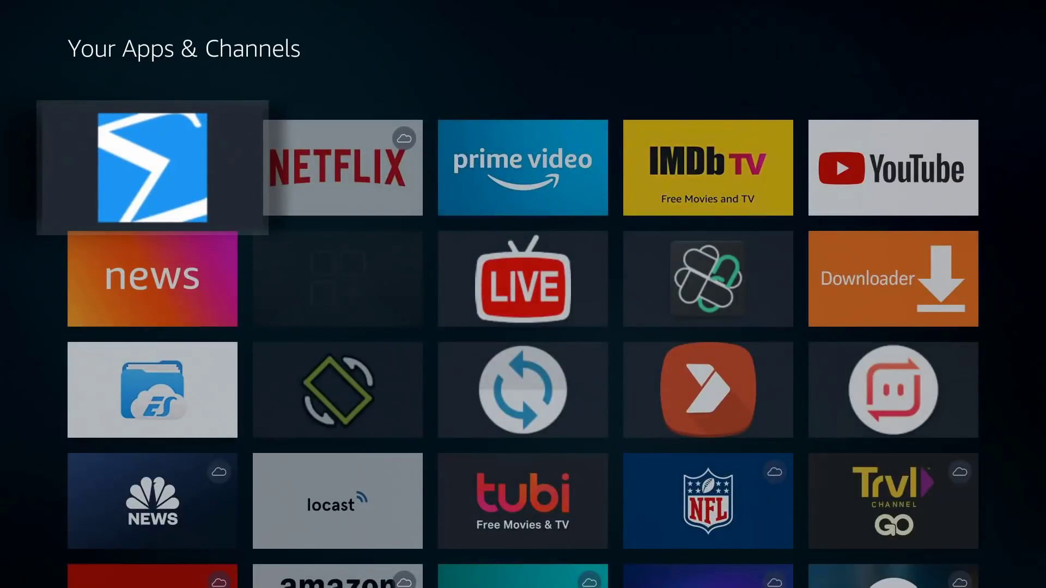
Return to the home screen and open VirusTotal Mobile from the Your Apps & Channels row.
{"action": "key", "text": "Escape"}
{"action": "key", "text": "Down"}
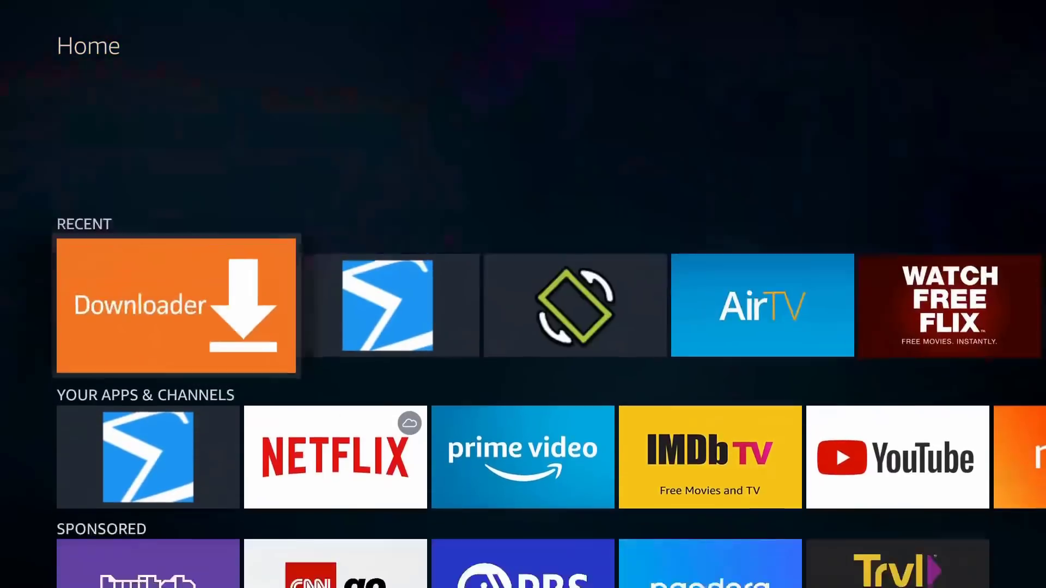
{"action": "key", "text": "Down"}
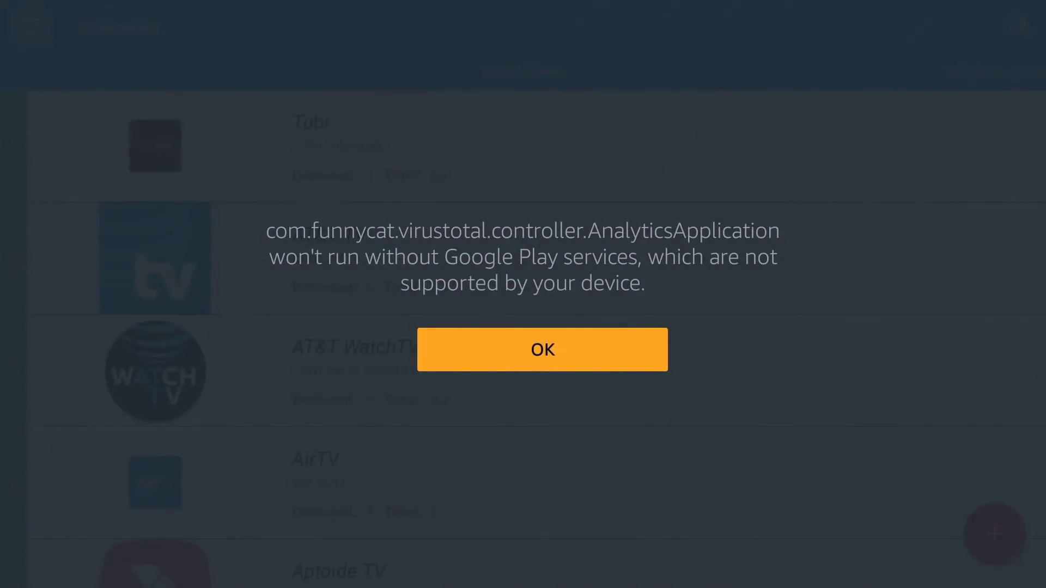
Dismiss the Google Play services notice and review the user apps' detection results through the end of the Apps report list.
{"action": "key", "text": "Return"}
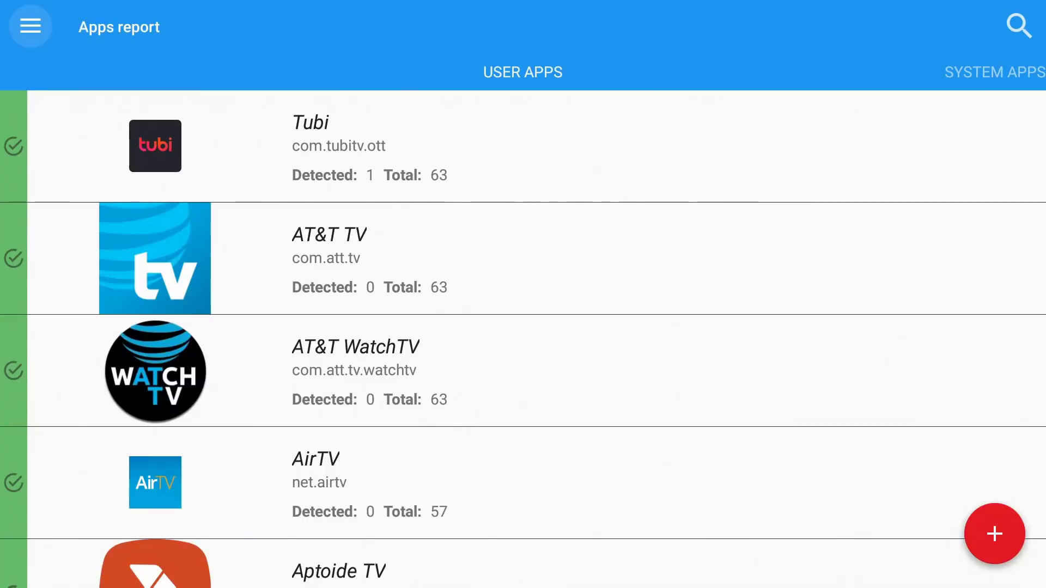
{"action": "left_click", "coordinate": [523, 564]}
{"action": "key", "text": "Down"}
{"action": "key", "text": "Down"}
{"action": "key", "text": "Down"}
{"action": "key", "text": "Down"}
{"action": "key", "text": "Down"}
{"action": "key", "text": "Down"}
{"action": "key", "text": "Down"}
{"action": "key", "text": "Down"}
{"action": "key", "text": "Down"}
{"action": "key", "text": "Down"}
{"action": "key", "text": "Down"}
{"action": "key", "text": "Down"}
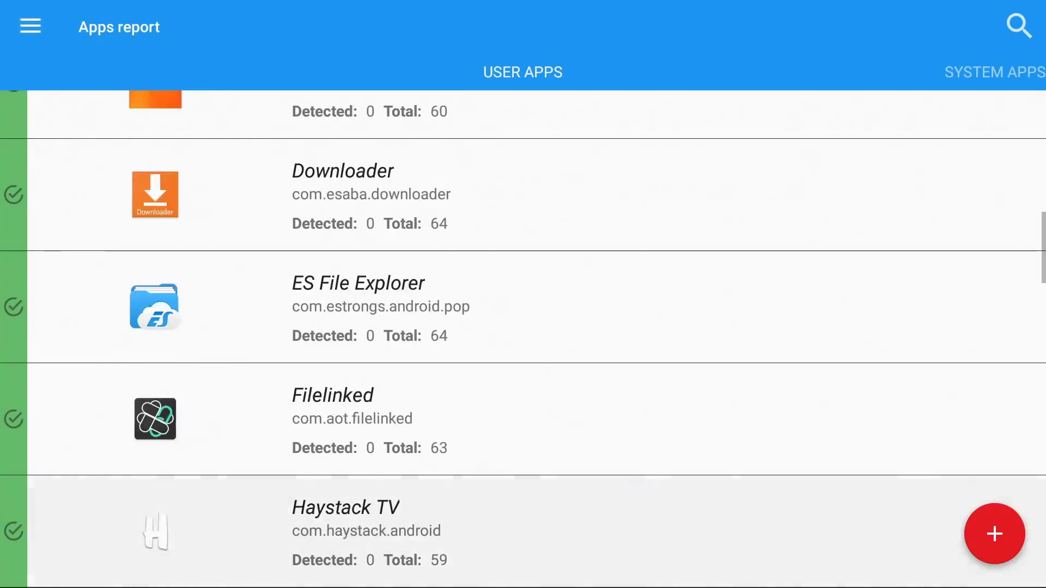
{"action": "key", "text": "Down"}
{"action": "key", "text": "Down"}
{"action": "key", "text": "Down"}
{"action": "key", "text": "Down"}
{"action": "key", "text": "Down"}
{"action": "key", "text": "Down"}
{"action": "key", "text": "Down"}
{"action": "key", "text": "Down"}
{"action": "key", "text": "Down"}
{"action": "key", "text": "Down"}
{"action": "key", "text": "Down"}
{"action": "key", "text": "Down"}
{"action": "key", "text": "Down"}
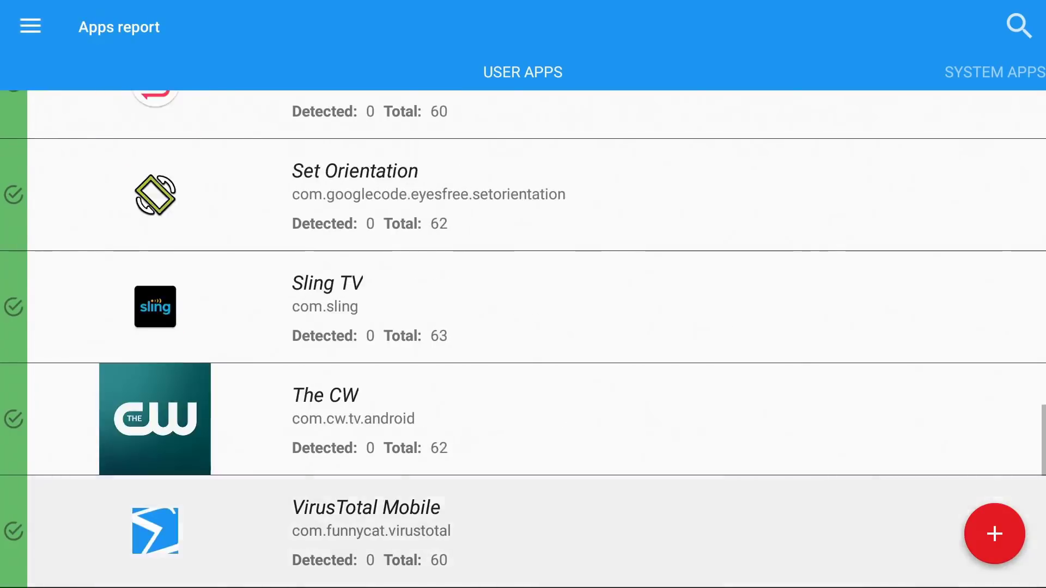
{"action": "key", "text": "Down"}
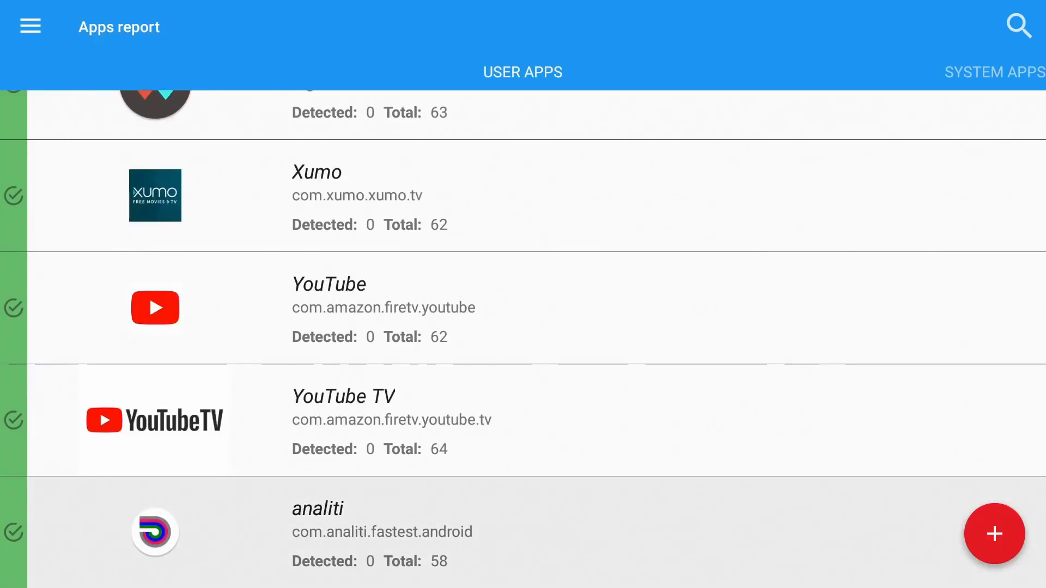
Switch the Apps report to the system apps and review their detection results down to the Amazon apps.
{"action": "key", "text": "Right"}
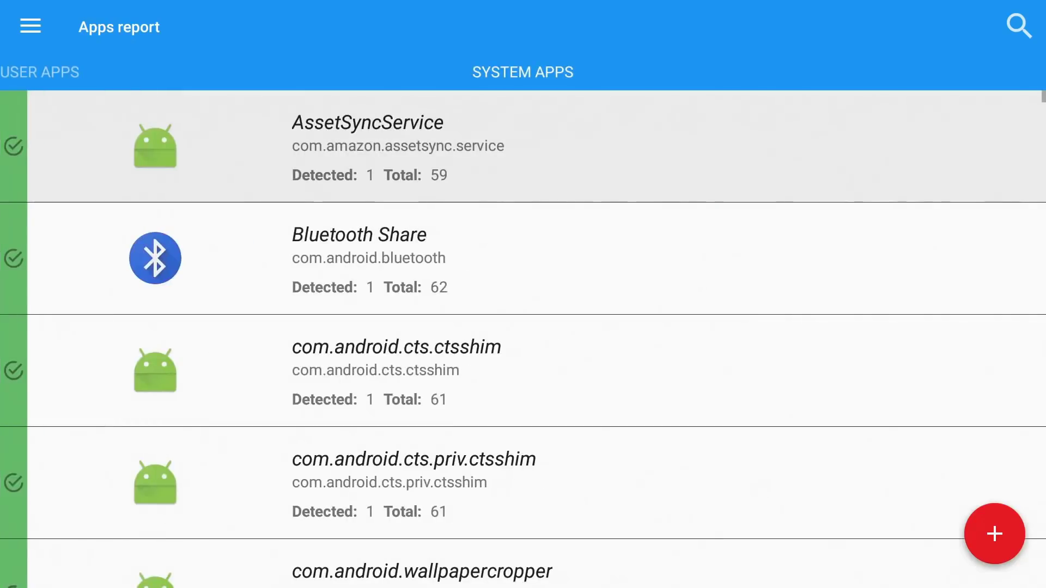
{"action": "key", "text": "Down"}
{"action": "key", "text": "Down"}
{"action": "key", "text": "Down"}
{"action": "key", "text": "Down"}
{"action": "key", "text": "Down"}
{"action": "key", "text": "Down"}
{"action": "key", "text": "Down"}
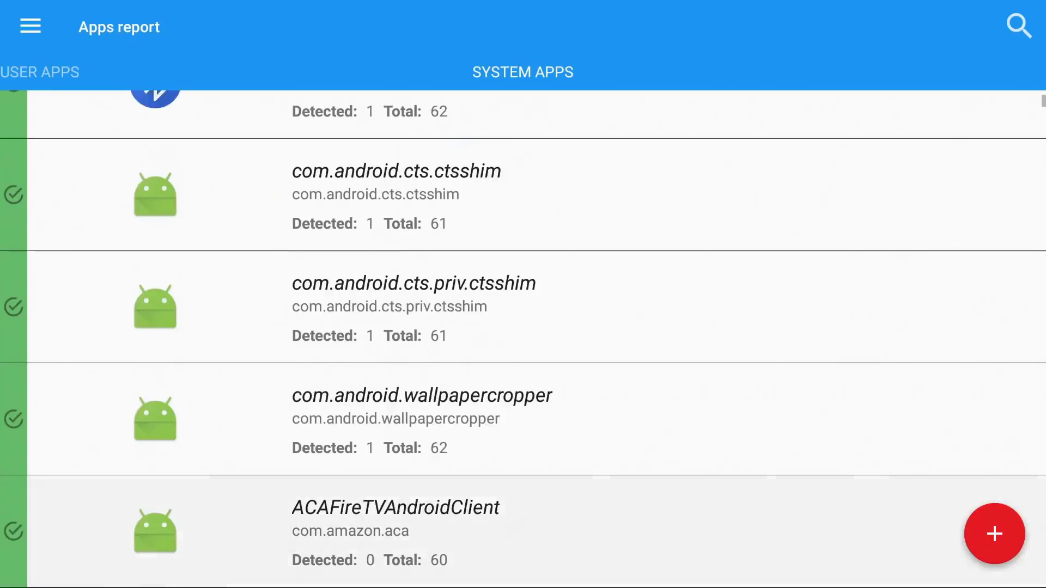
{"action": "key", "text": "Up"}
{"action": "key", "text": "Up"}
{"action": "key", "text": "Up"}
{"action": "key", "text": "Up"}
{"action": "key", "text": "Up"}
{"action": "key", "text": "Up"}
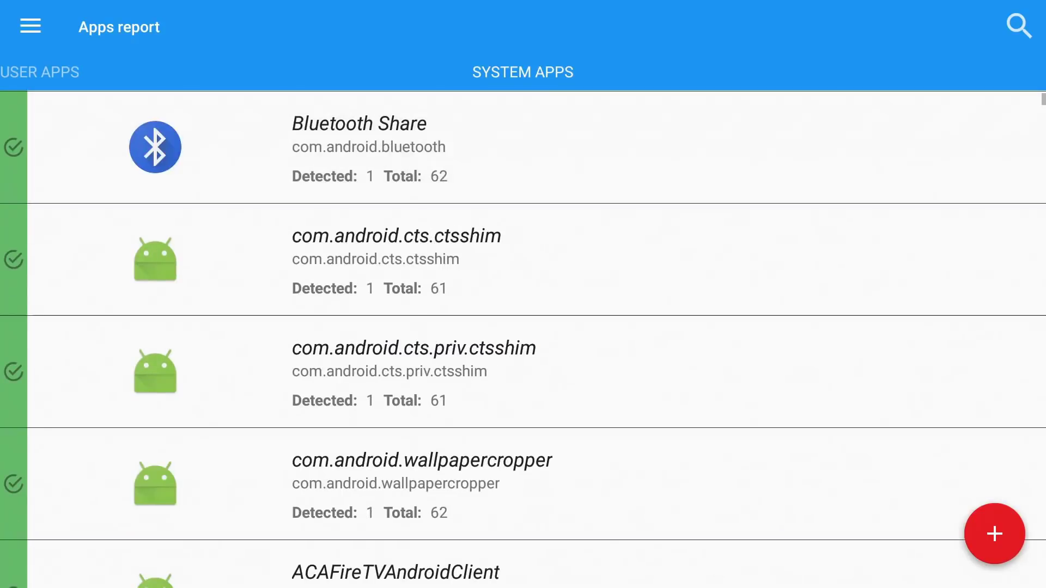
{"action": "key", "text": "Down"}
{"action": "key", "text": "Down"}
{"action": "key", "text": "Down"}
{"action": "key", "text": "Down"}
{"action": "key", "text": "Down"}
{"action": "key", "text": "Down"}
{"action": "key", "text": "Down"}
{"action": "key", "text": "Down"}
{"action": "key", "text": "Down"}
{"action": "key", "text": "Down"}
{"action": "key", "text": "Down"}
{"action": "key", "text": "Down"}
{"action": "key", "text": "Down"}
{"action": "key", "text": "Down"}
{"action": "key", "text": "Down"}
{"action": "key", "text": "Down"}
{"action": "key", "text": "Down"}
{"action": "key", "text": "Down"}
{"action": "key", "text": "Down"}
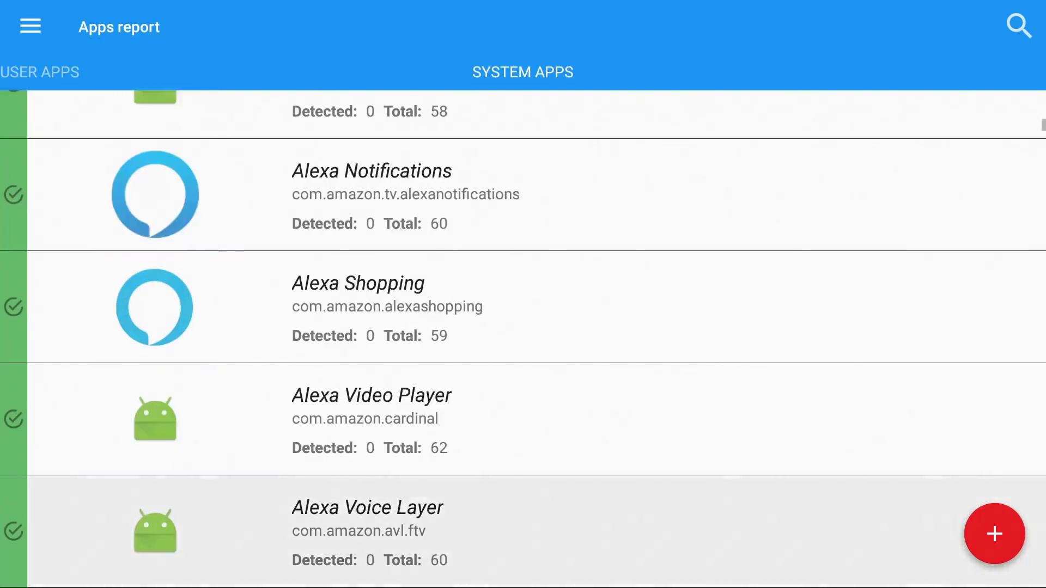
{"action": "key", "text": "Down"}
{"action": "key", "text": "Down"}
{"action": "key", "text": "Down"}
{"action": "key", "text": "Down"}
{"action": "key", "text": "Down"}
{"action": "key", "text": "Down"}
{"action": "key", "text": "Down"}
{"action": "key", "text": "Down"}
{"action": "key", "text": "Down"}
{"action": "key", "text": "Down"}
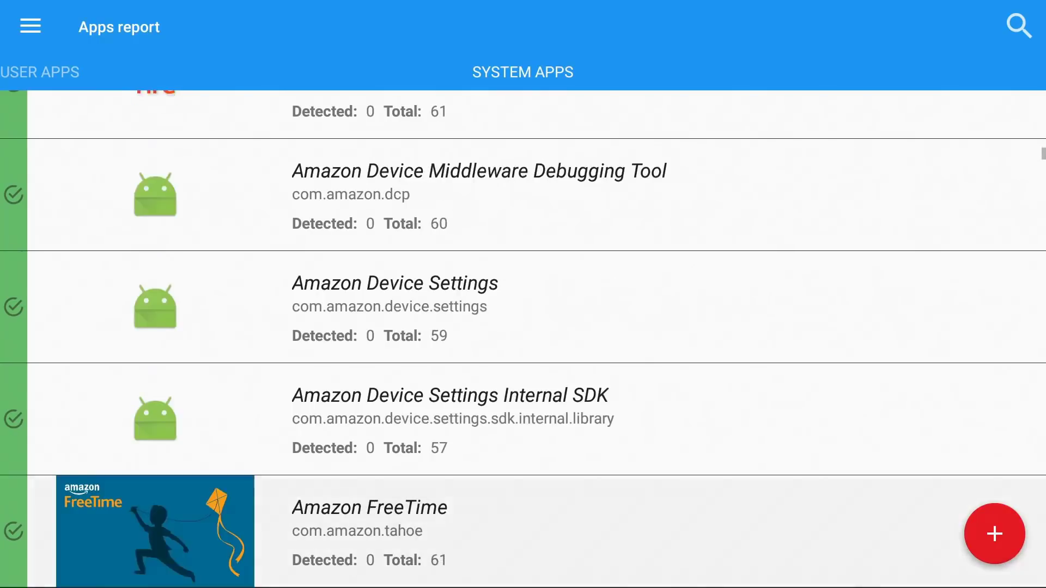
Switch back to the user apps report and return to the beginning of its list.
{"action": "key", "text": "Left"}
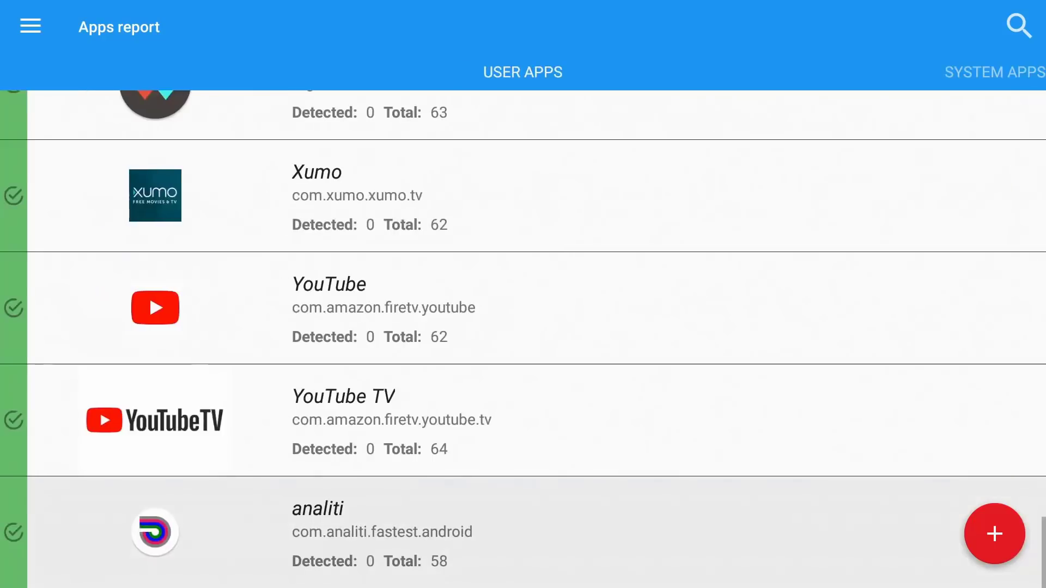
{"action": "key", "text": "Up"}
{"action": "key", "text": "Up"}
{"action": "key", "text": "Up"}
{"action": "key", "text": "Up"}
{"action": "key", "text": "Up"}
{"action": "key", "text": "Up"}
{"action": "key", "text": "Up"}
{"action": "key", "text": "Up"}
{"action": "key", "text": "Up"}
{"action": "key", "text": "Up"}
{"action": "key", "text": "Up"}
{"action": "key", "text": "Up"}
{"action": "key", "text": "Up"}
{"action": "key", "text": "Up"}
{"action": "key", "text": "Up"}
{"action": "key", "text": "Up"}
{"action": "key", "text": "Up"}
{"action": "key", "text": "Up"}
{"action": "key", "text": "Up"}
{"action": "key", "text": "Up"}
{"action": "key", "text": "Up"}
{"action": "key", "text": "Up"}
{"action": "key", "text": "Up"}
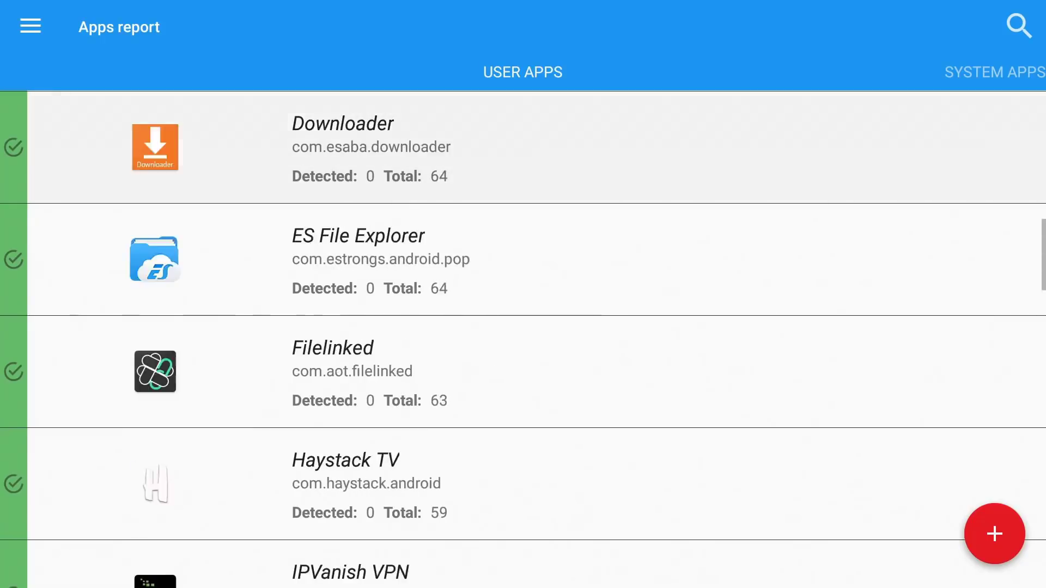
{"action": "key", "text": "Up"}
{"action": "key", "text": "Up"}
{"action": "key", "text": "Up"}
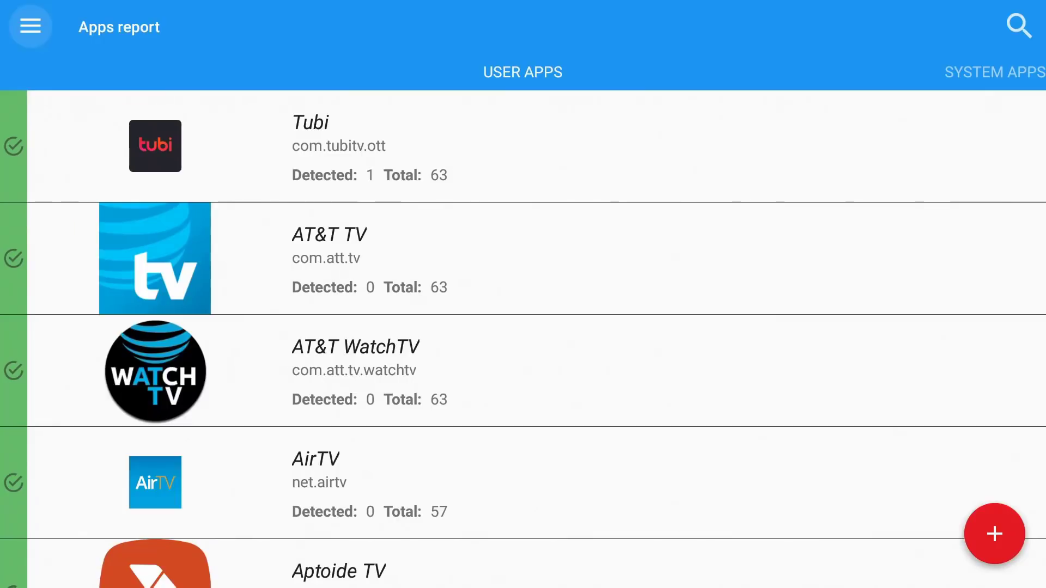
Open the file report for Tubi and examine the verdicts of the individual antivirus engines.
{"action": "key", "text": "Down"}
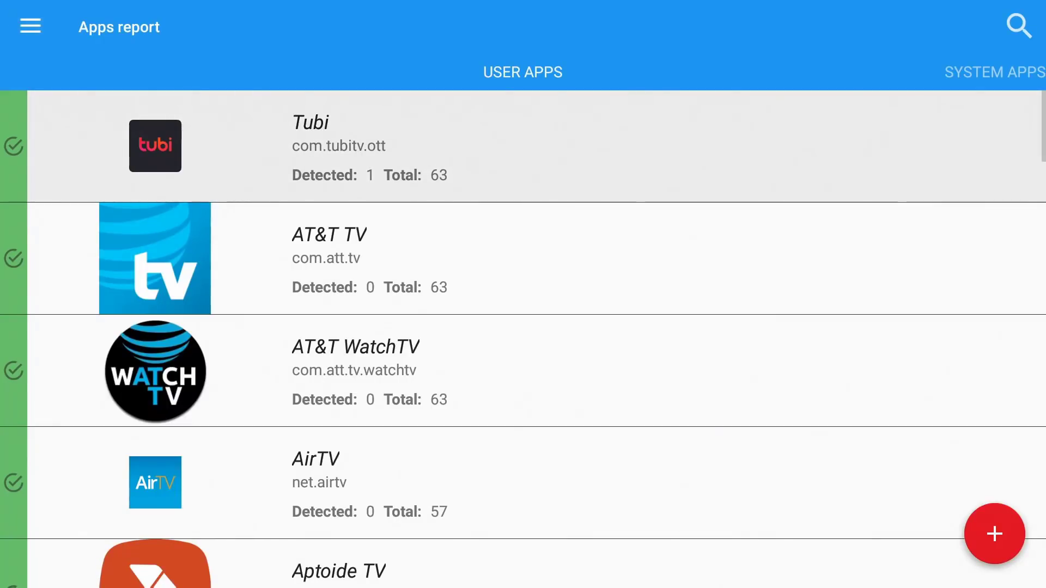
{"action": "key", "text": "Return"}
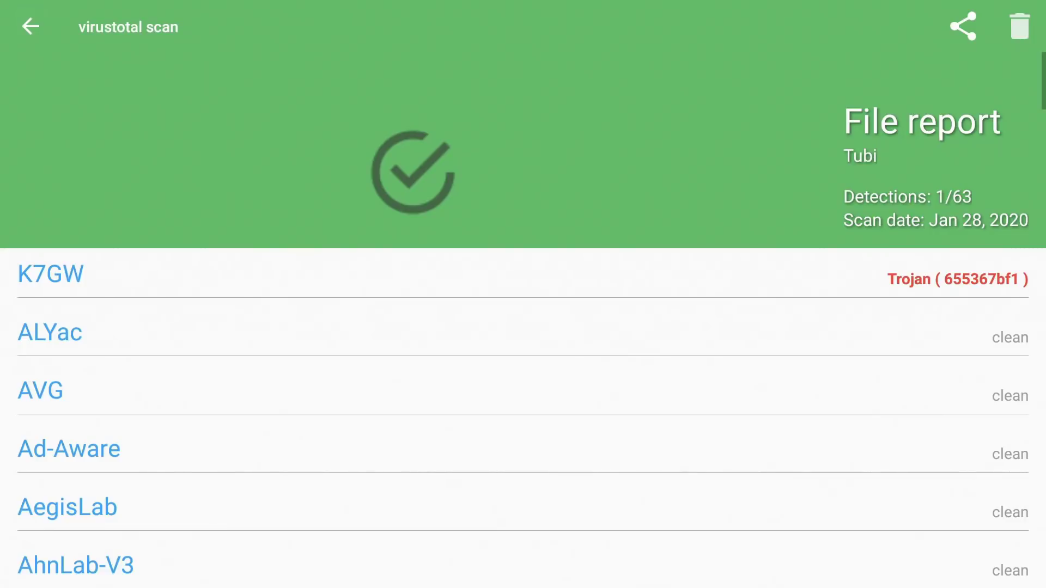
{"action": "scroll", "coordinate": [523, 327], "scroll_direction": "down", "scroll_amount": 10}
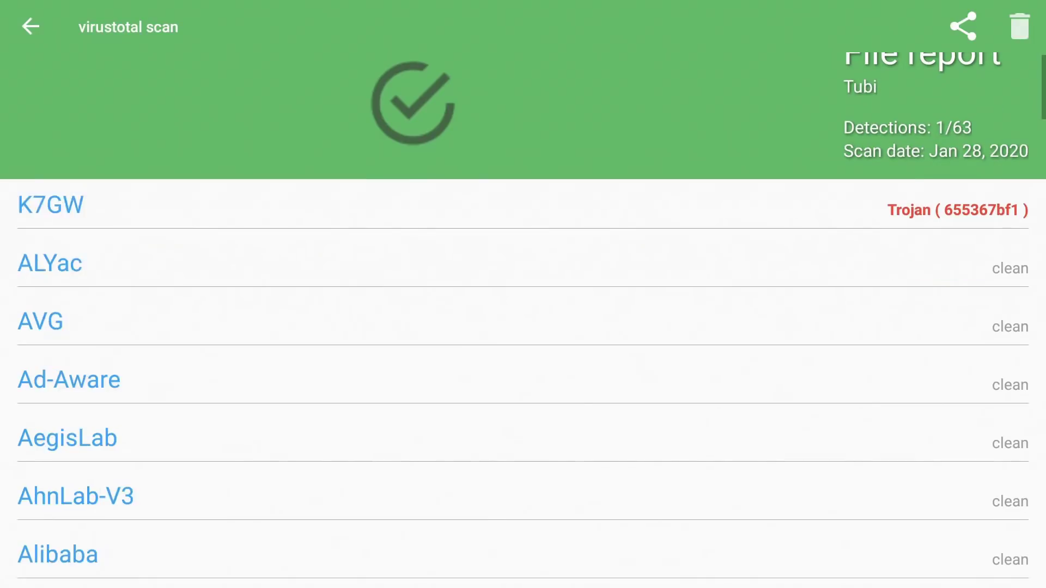
{"action": "scroll", "coordinate": [523, 327], "scroll_direction": "down", "scroll_amount": 2}
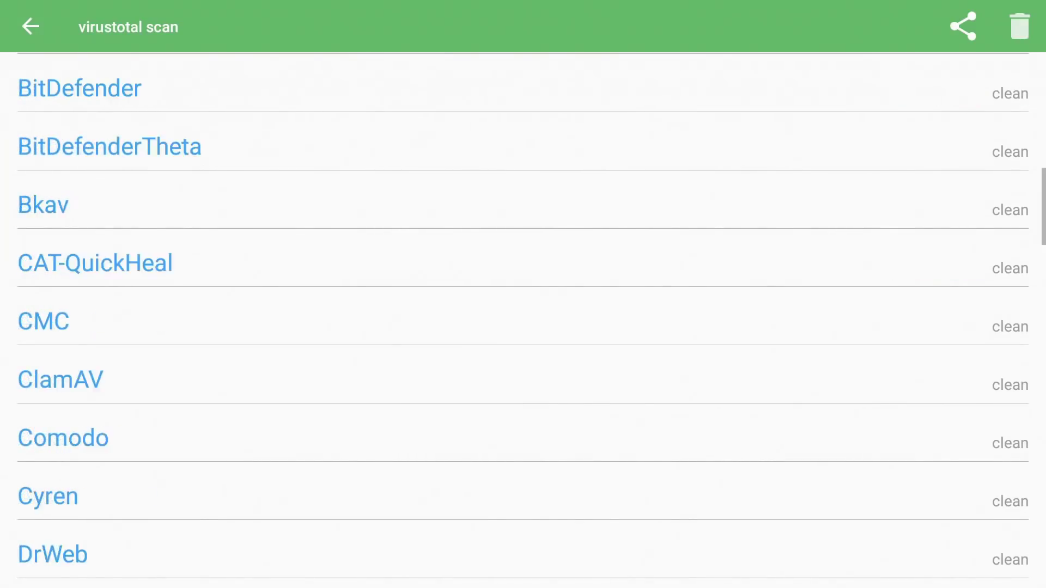
{"action": "scroll", "coordinate": [523, 316], "scroll_direction": "up", "scroll_amount": 10}
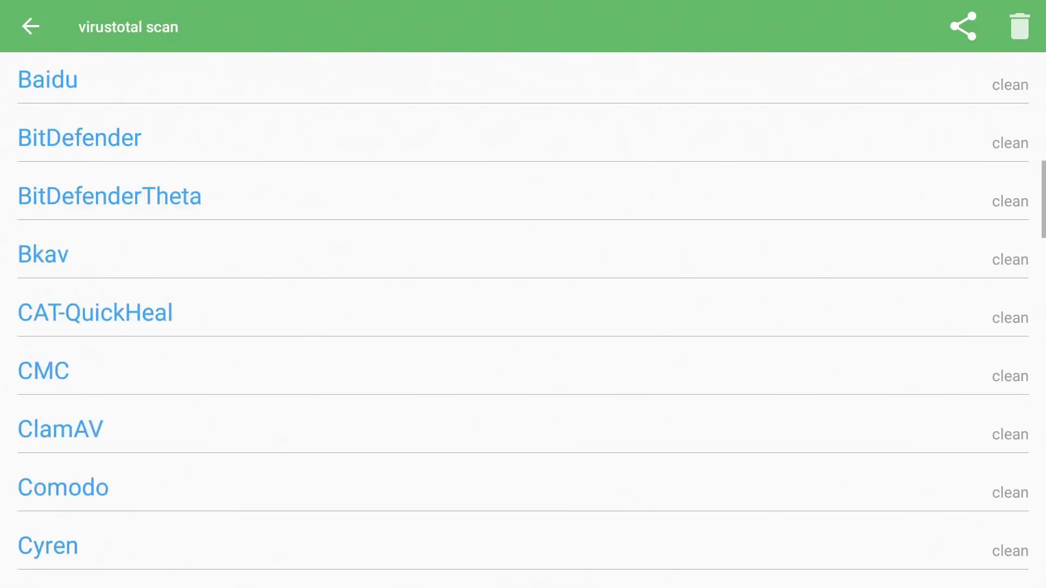
{"action": "scroll", "coordinate": [524, 316], "scroll_direction": "up", "scroll_amount": 3}
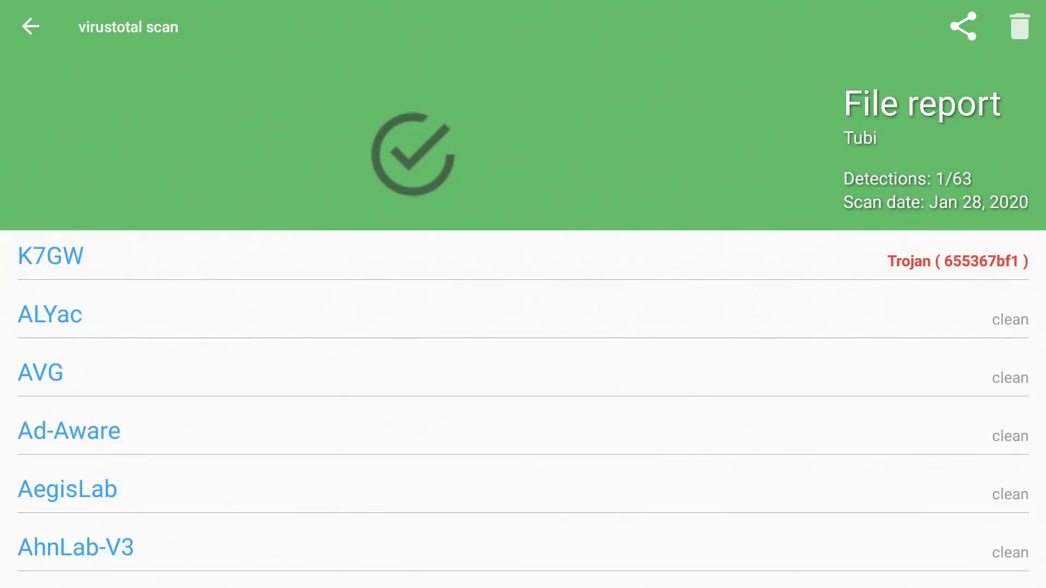
Close the Tubi report and go to the first entries of the system apps list.
{"action": "key", "text": "Escape"}
{"action": "key", "text": "Down"}
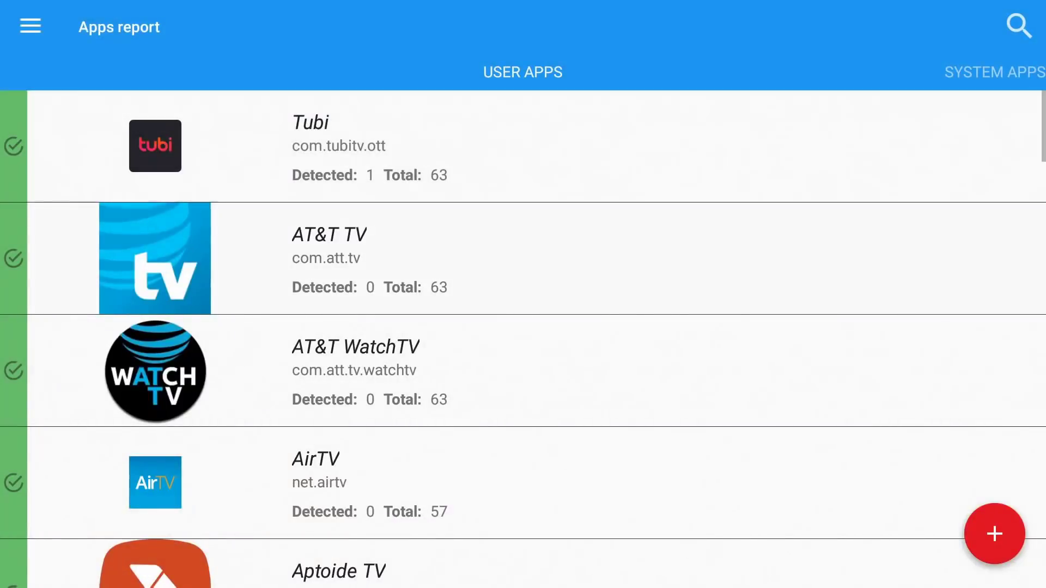
{"action": "key", "text": "Up"}
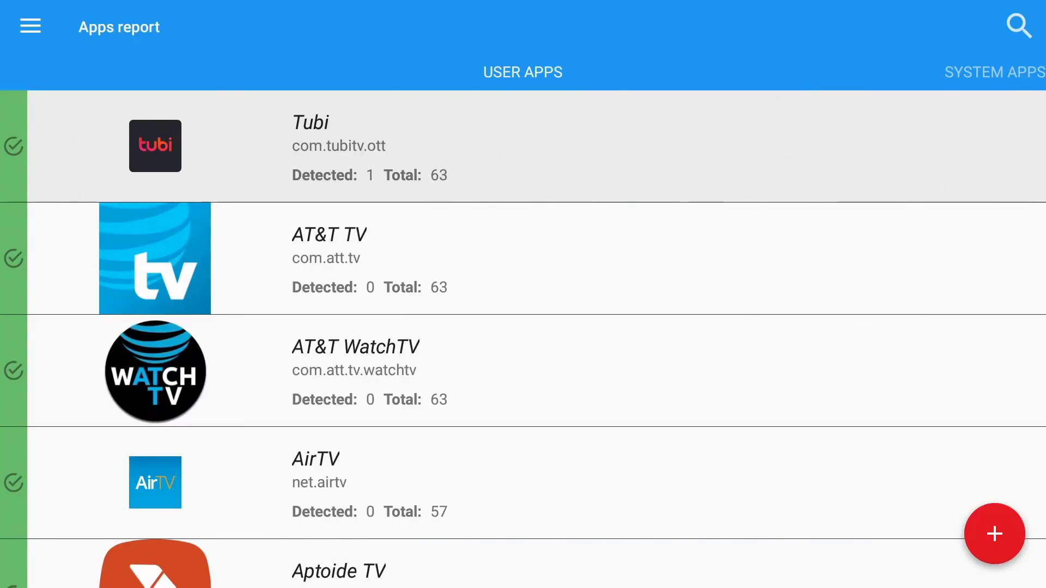
{"action": "key", "text": "Right"}
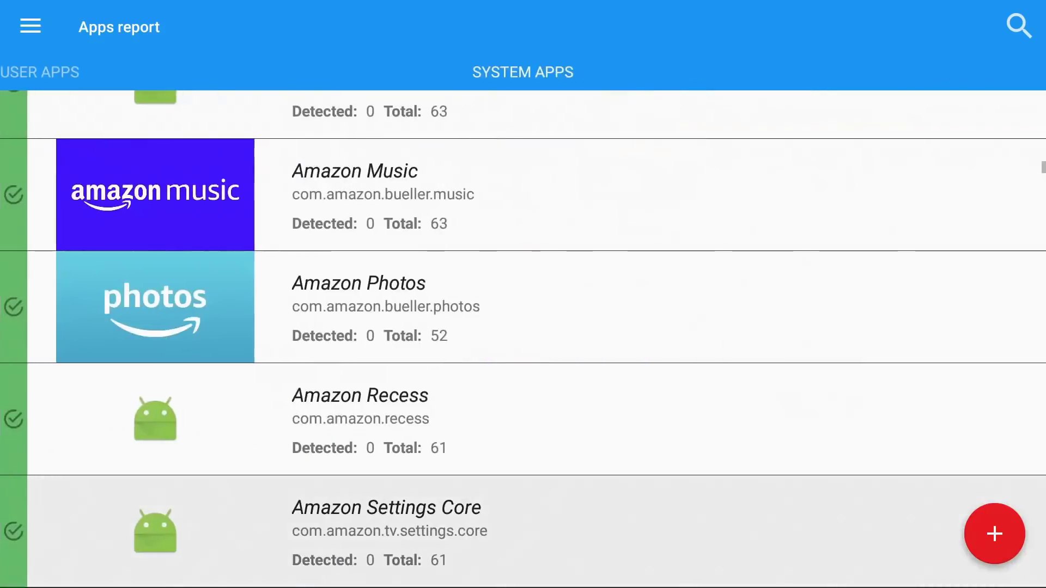
{"action": "key", "text": "Up"}
{"action": "key", "text": "Up"}
{"action": "key", "text": "Up"}
{"action": "key", "text": "Up"}
{"action": "key", "text": "Up"}
{"action": "key", "text": "Up"}
{"action": "key", "text": "Up"}
{"action": "key", "text": "Up"}
{"action": "key", "text": "Up"}
{"action": "key", "text": "Up"}
{"action": "key", "text": "Up"}
{"action": "key", "text": "Up"}
{"action": "key", "text": "Up"}
{"action": "key", "text": "Up"}
{"action": "key", "text": "Up"}
{"action": "key", "text": "Up"}
{"action": "key", "text": "Up"}
{"action": "key", "text": "Up"}
{"action": "key", "text": "Up"}
{"action": "key", "text": "Up"}
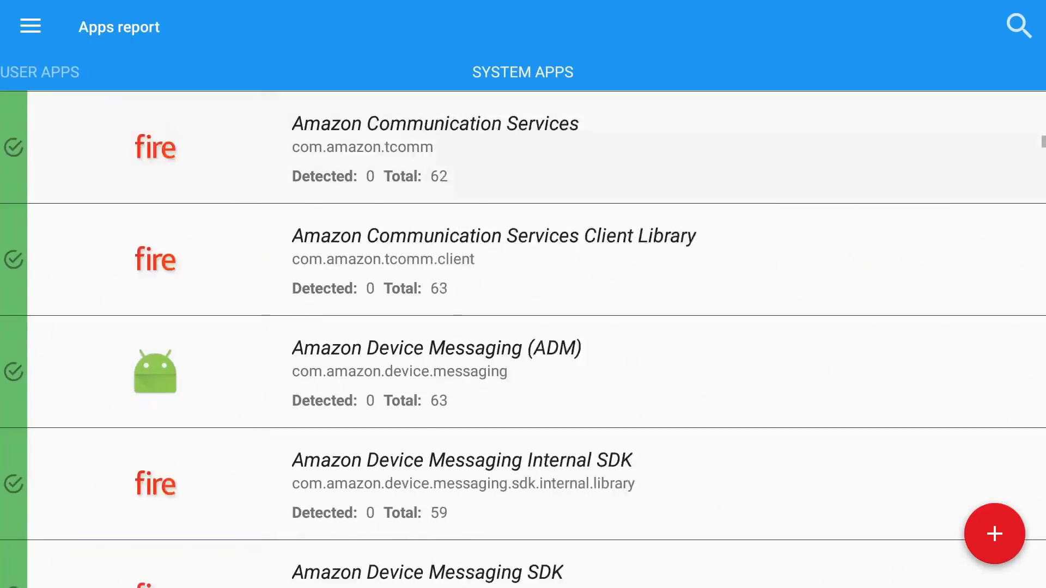
{"action": "key", "text": "Down"}
{"action": "key", "text": "Down"}
{"action": "key", "text": "Down"}
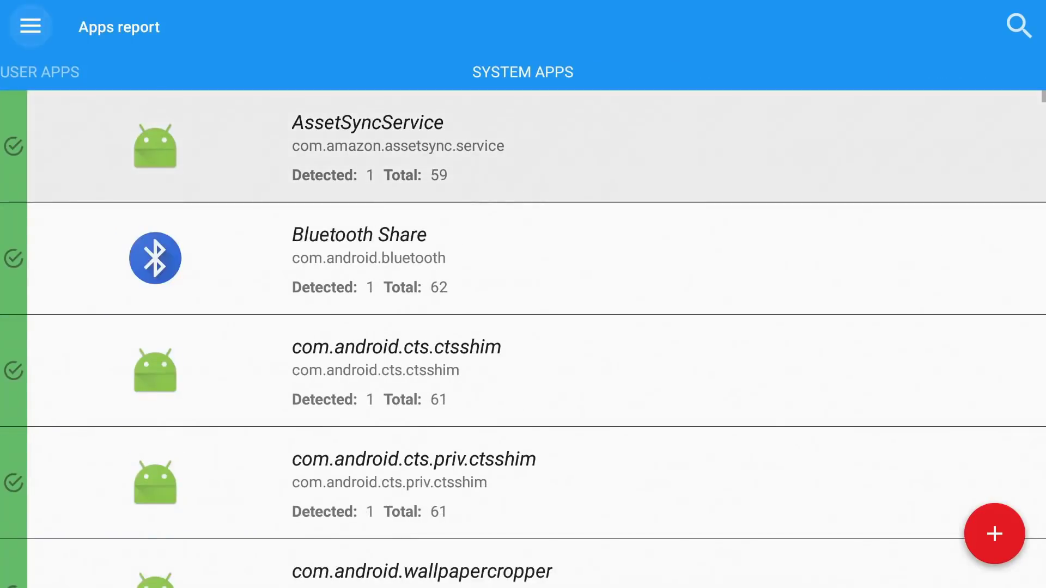
{"action": "key", "text": "Down"}
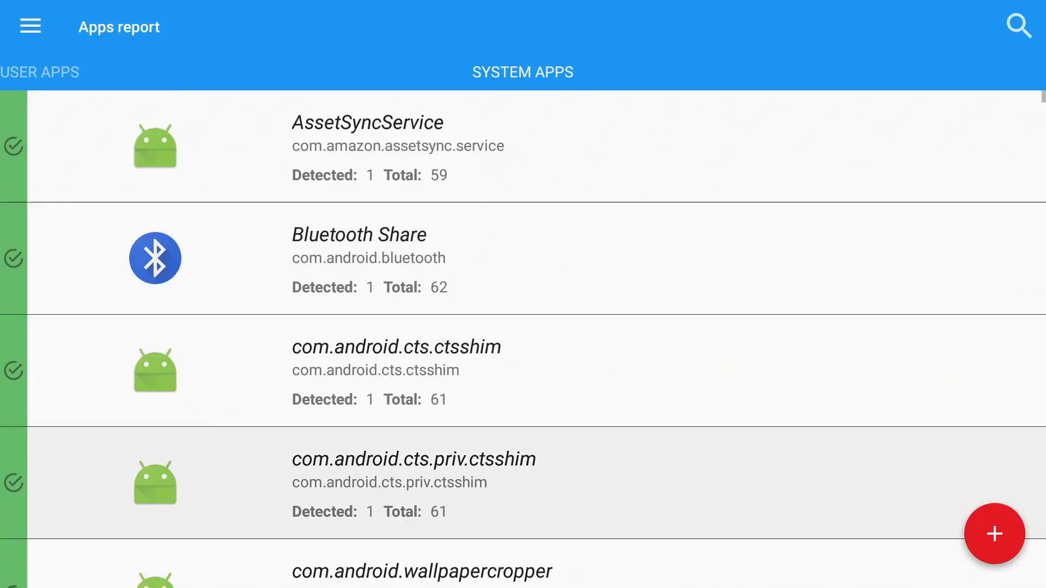
Open the file report for the AssetSyncService system app to check which engine flags it.
{"action": "key", "text": "Up"}
{"action": "key", "text": "Up"}
{"action": "key", "text": "Up"}
{"action": "key", "text": "Return"}
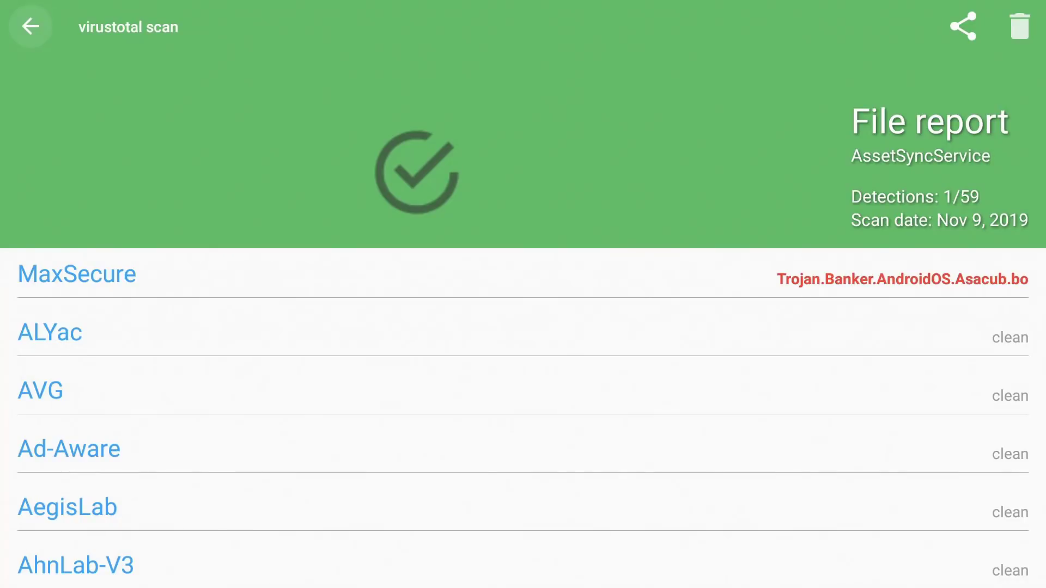
Leave the AssetSyncService report, check the com.android.cts.ctsshim file report, and select com.android.cts.priv.ctsshim in the system apps list.
{"action": "key", "text": "Escape"}
{"action": "key", "text": "Down"}
{"action": "key", "text": "Return"}
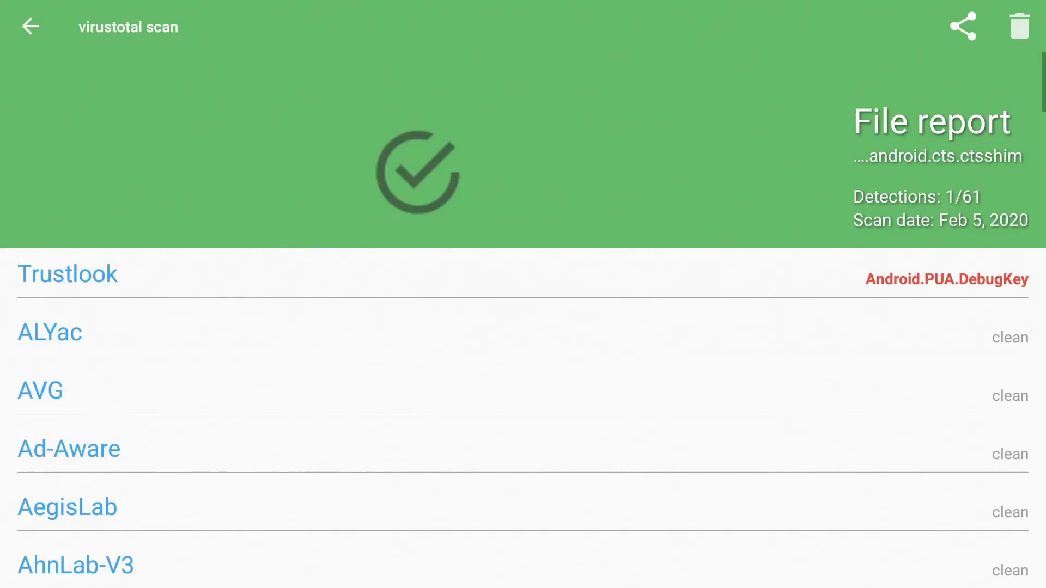
{"action": "left_click", "coordinate": [31, 26]}
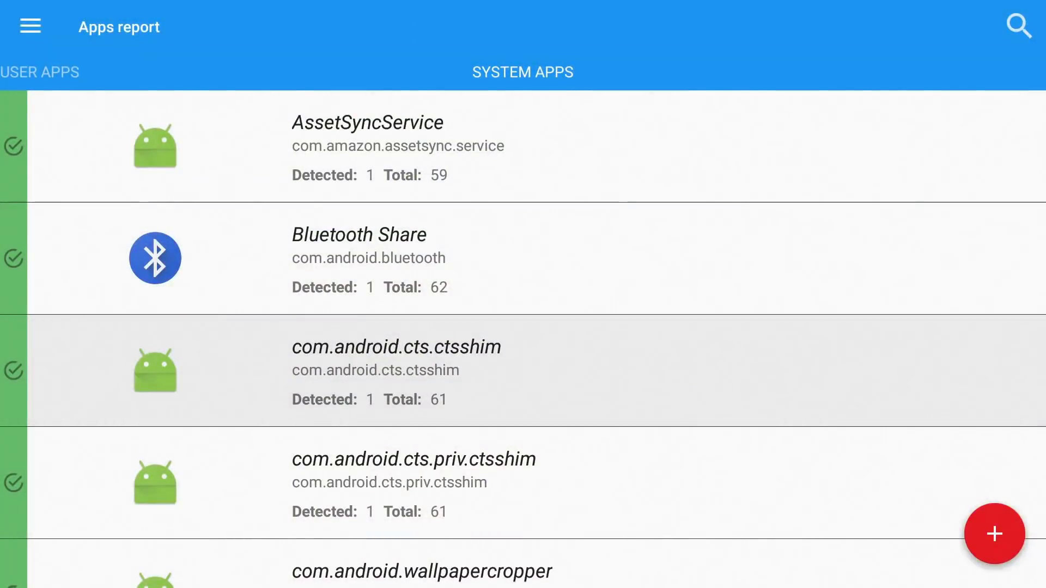
{"action": "left_click", "coordinate": [414, 483]}
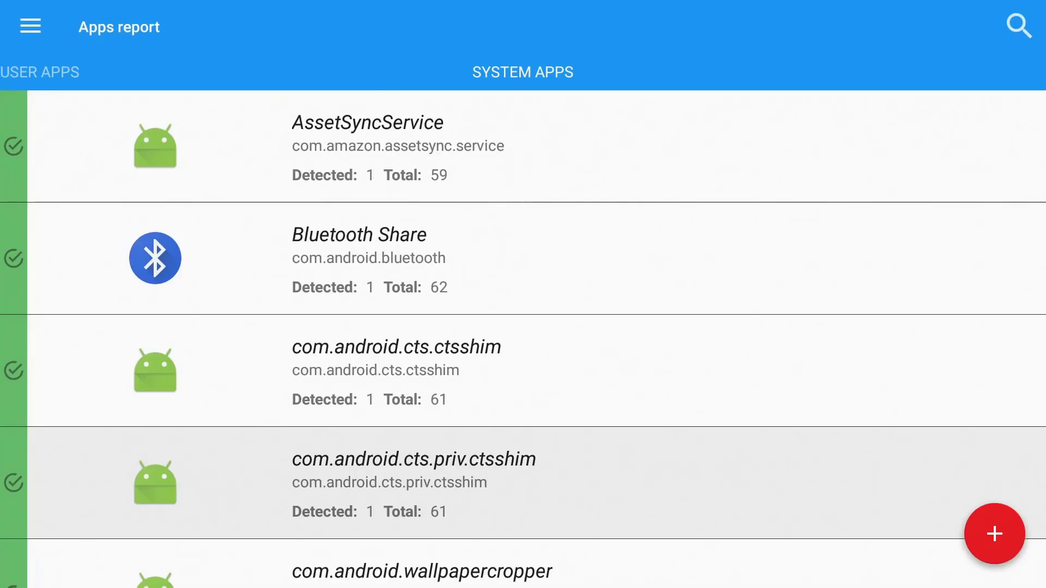
Exit VirusTotal Mobile to the home screen and open Set Orientation from the Recent row.
{"action": "key", "text": "Escape"}
{"action": "key", "text": "Escape"}
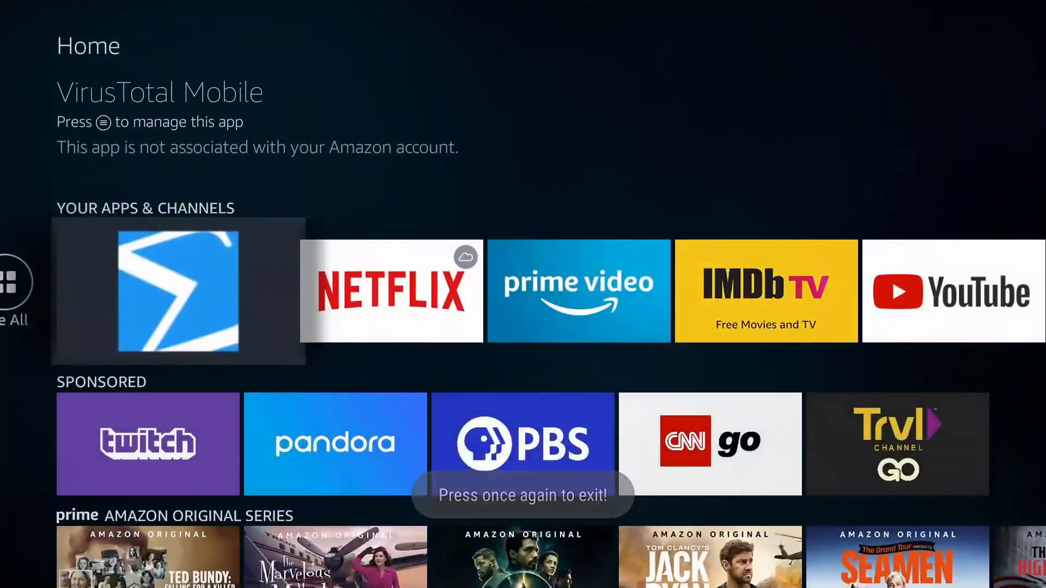
{"action": "key", "text": "Right"}
{"action": "key", "text": "Right"}
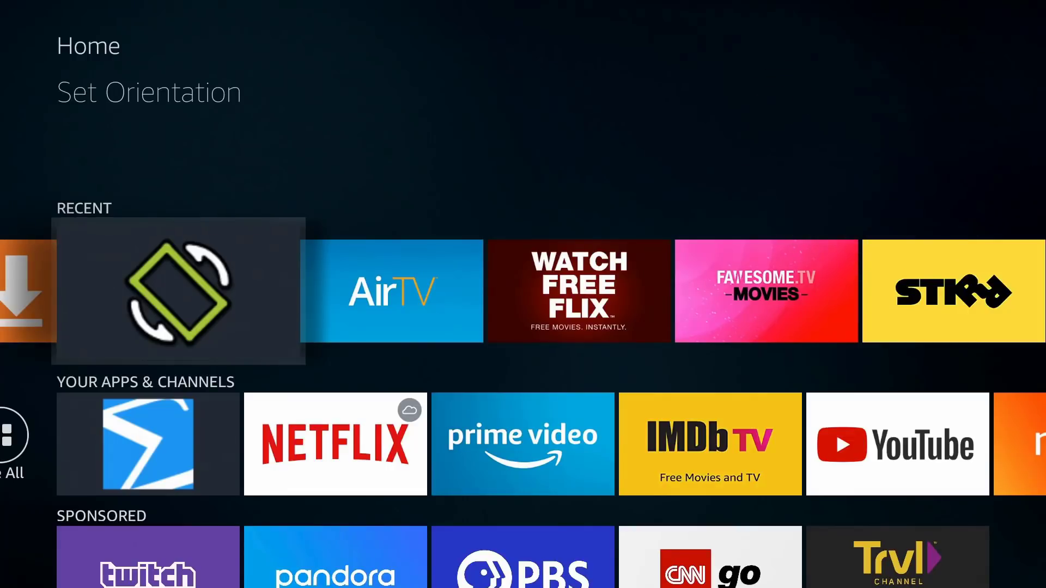
{"action": "key", "text": "Return"}
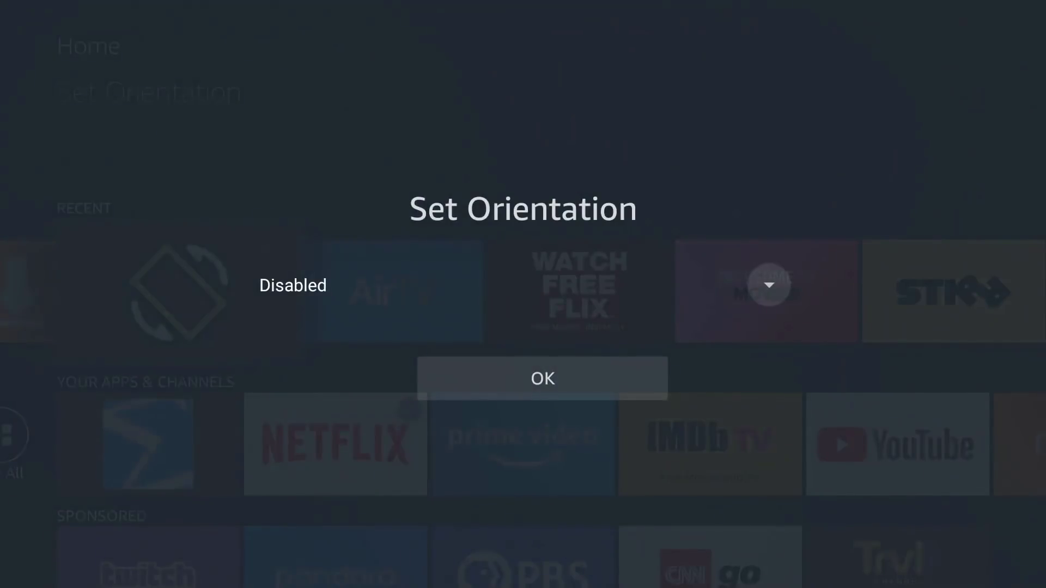
Set the screen orientation to Landscape in Set Orientation and confirm the change.
{"action": "key", "text": "Up"}
{"action": "key", "text": "Return"}
{"action": "key", "text": "Down"}
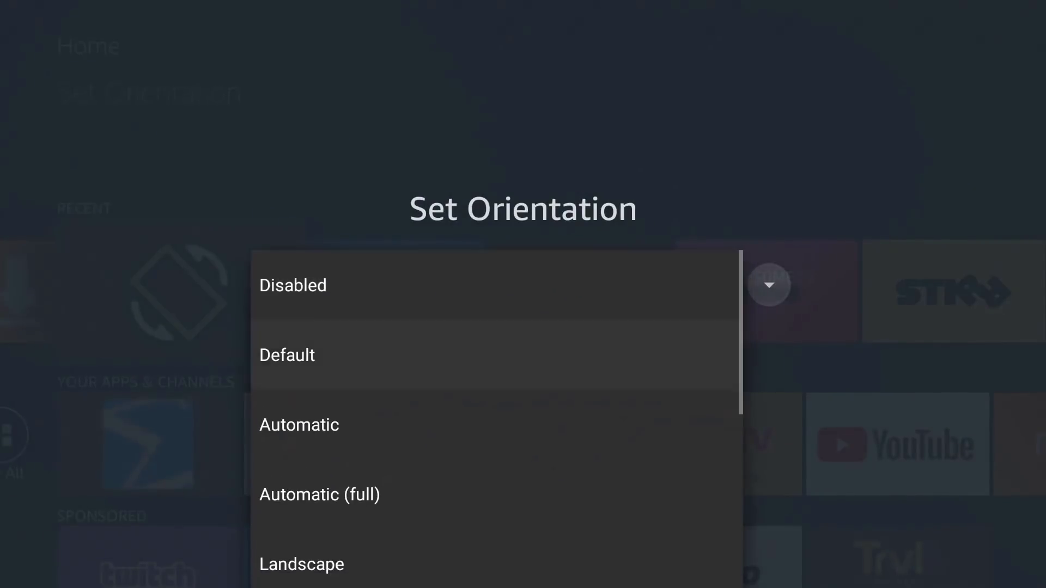
{"action": "key", "text": "Down"}
{"action": "key", "text": "Down"}
{"action": "key", "text": "Down"}
{"action": "key", "text": "Down"}
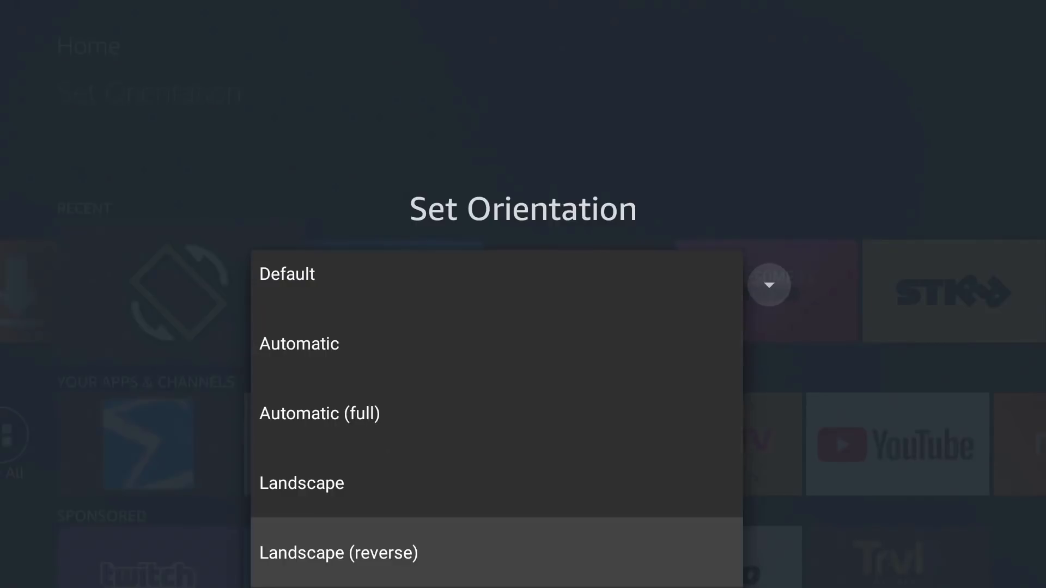
{"action": "key", "text": "Up"}
{"action": "key", "text": "Down"}
{"action": "key", "text": "Up"}
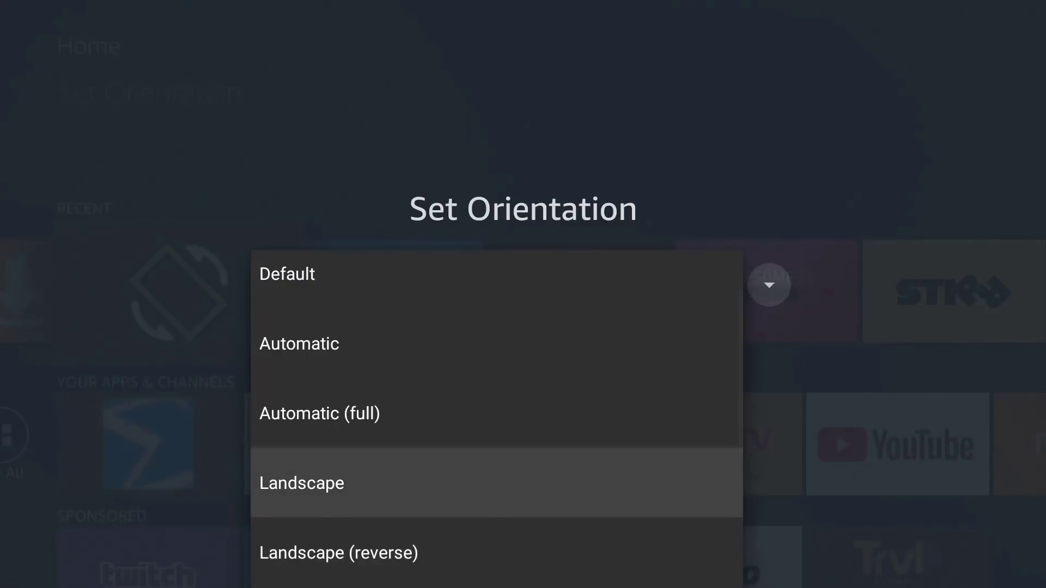
{"action": "key", "text": "Return"}
{"action": "key", "text": "Down"}
{"action": "key", "text": "Return"}
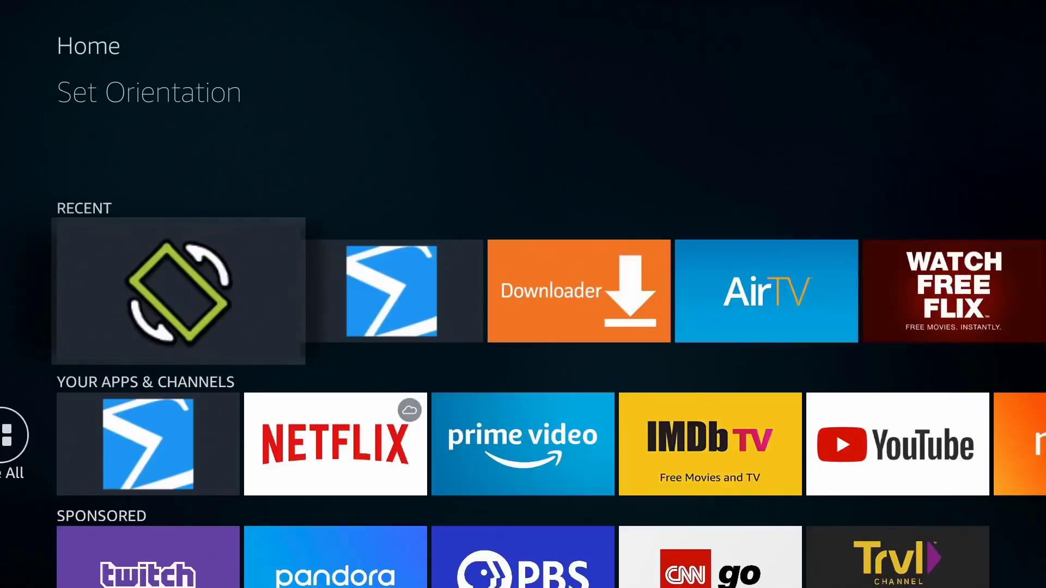
Open VirusTotal Mobile from the Recent row to check its display in landscape, and exit back to the home screen.
{"action": "key", "text": "Right"}
{"action": "key", "text": "Return"}
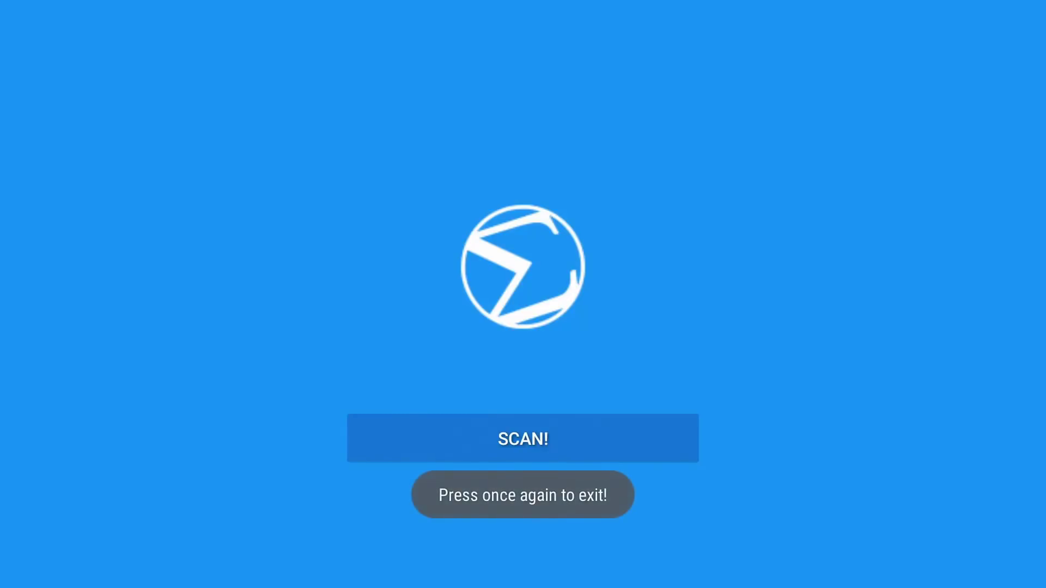
{"action": "key", "text": "Escape"}
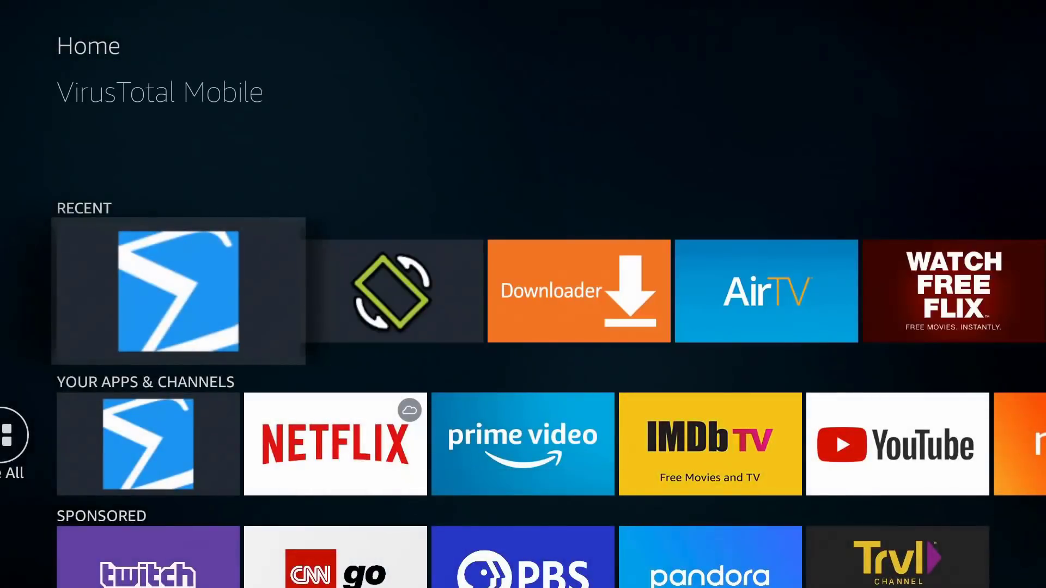
{"action": "key", "text": "Right"}
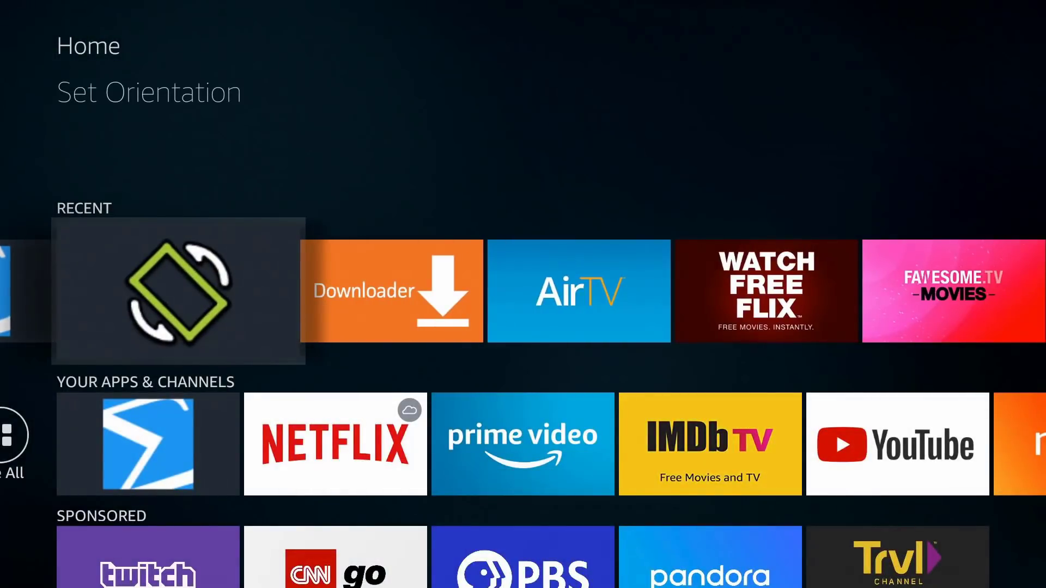
{"action": "key", "text": "Up"}
{"action": "key", "text": "Down"}
{"action": "key", "text": "Right"}
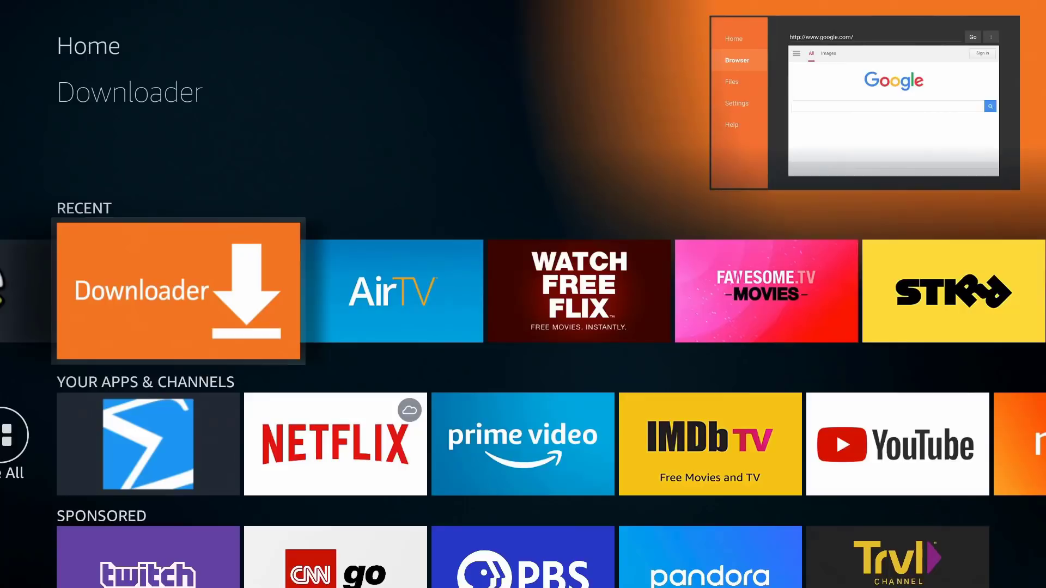
{"action": "key", "text": "Right"}
{"action": "key", "text": "Right"}
{"action": "key", "text": "Right"}
{"action": "key", "text": "Right"}
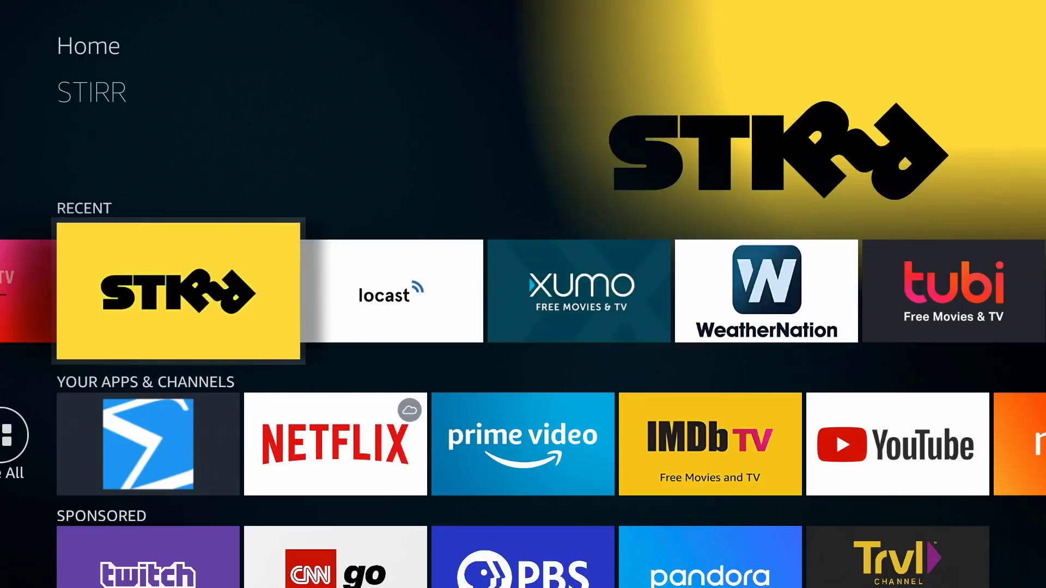
{"action": "key", "text": "Left"}
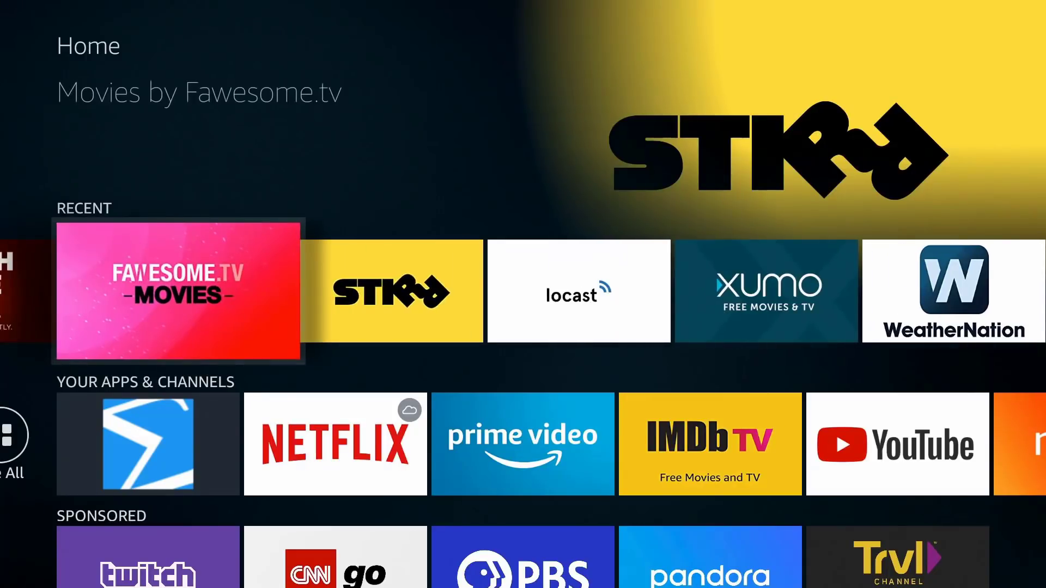
{"action": "key", "text": "Left"}
{"action": "key", "text": "Left"}
{"action": "key", "text": "Left"}
{"action": "key", "text": "Left"}
{"action": "key", "text": "Left"}
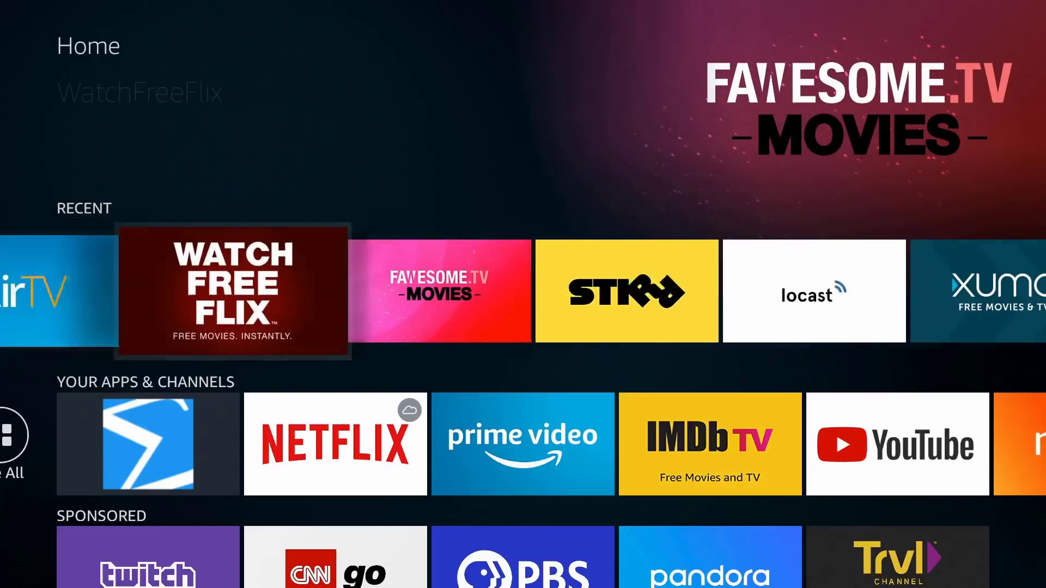